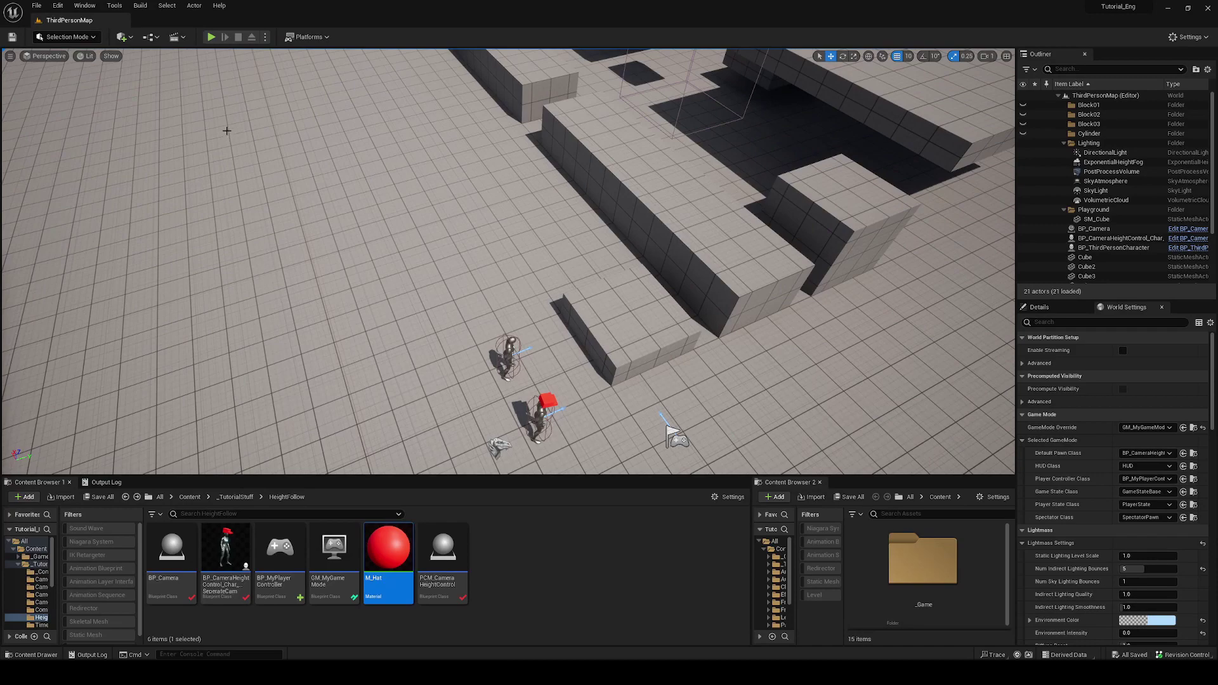
Preview the level briefly, and enlarge the level viewport to frame the block platforms.
{"action": "left_click", "coordinate": [211, 37]}
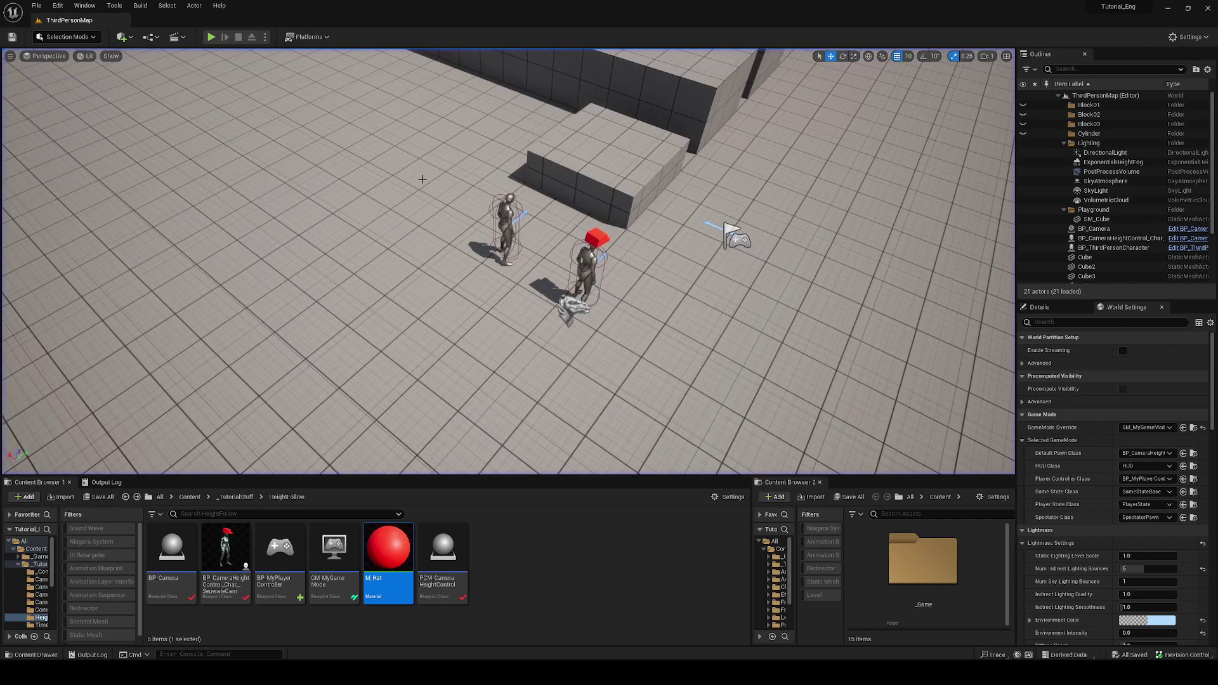
{"action": "key", "text": "Escape"}
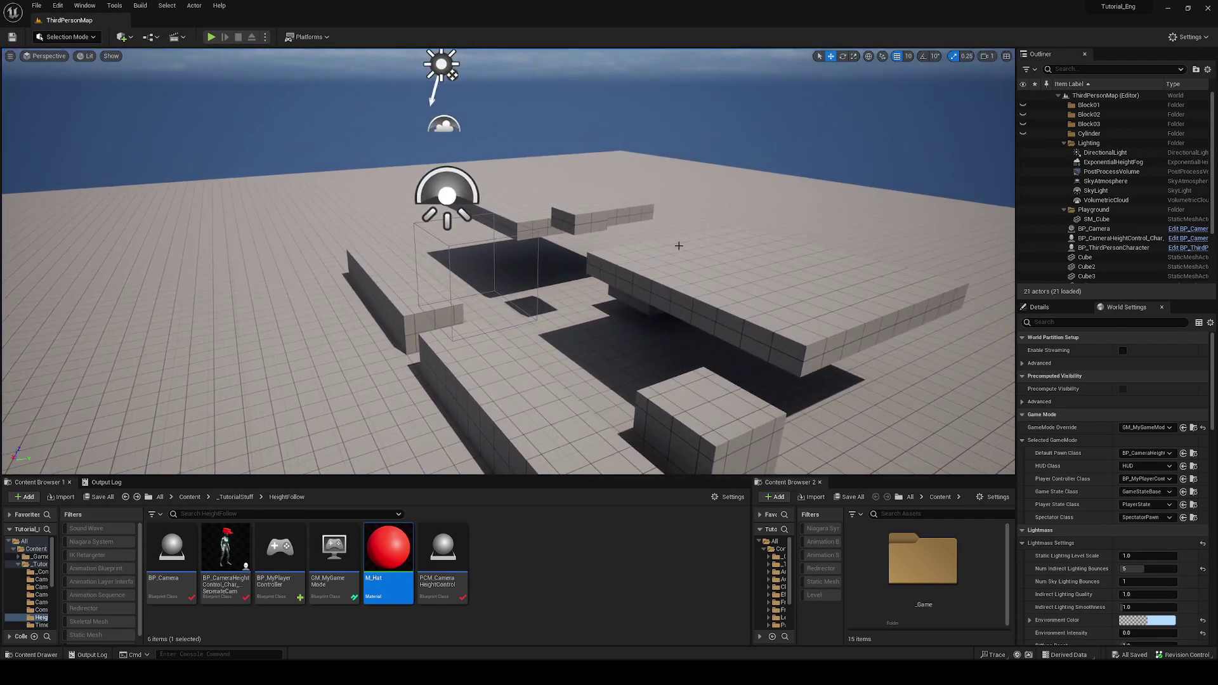
{"action": "left_click_drag", "start_coordinate": [591, 474], "coordinate": [591, 531]}
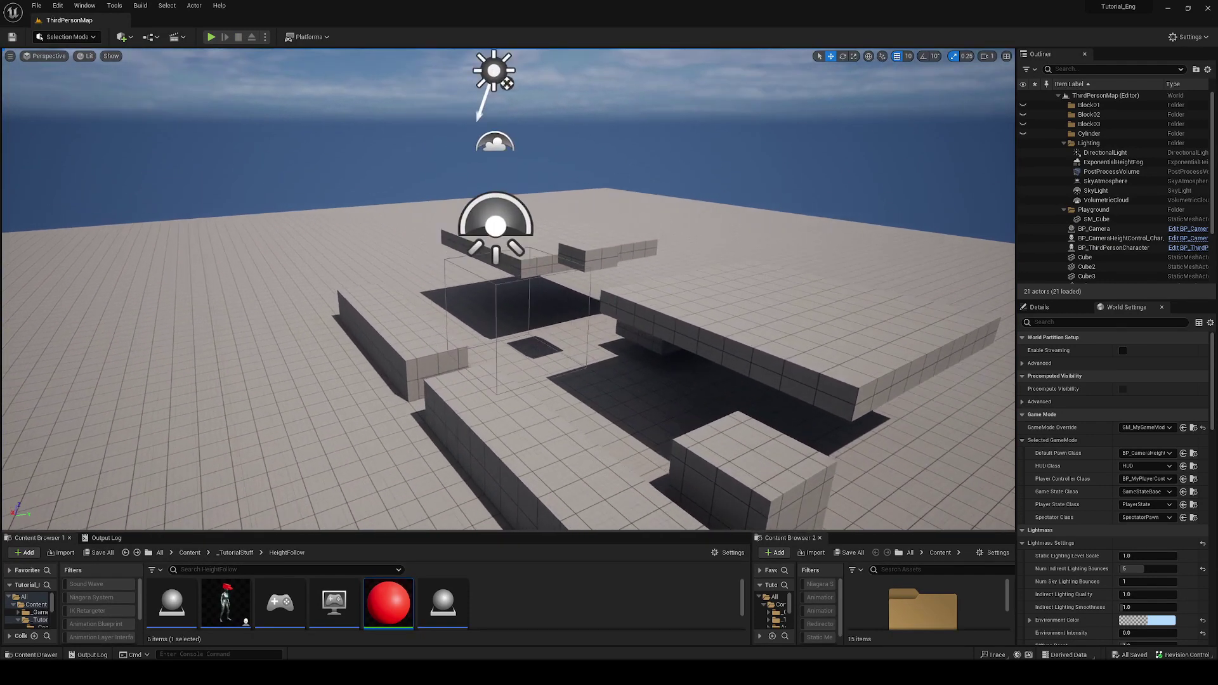
{"action": "key", "text": "s"}
{"action": "right_click_drag", "start_coordinate": [498, 311], "coordinate": [659, 326]}
Play the level in the editor and test the camera while the red-hatted character runs and jumps near the blocks.
{"action": "left_click", "coordinate": [211, 37]}
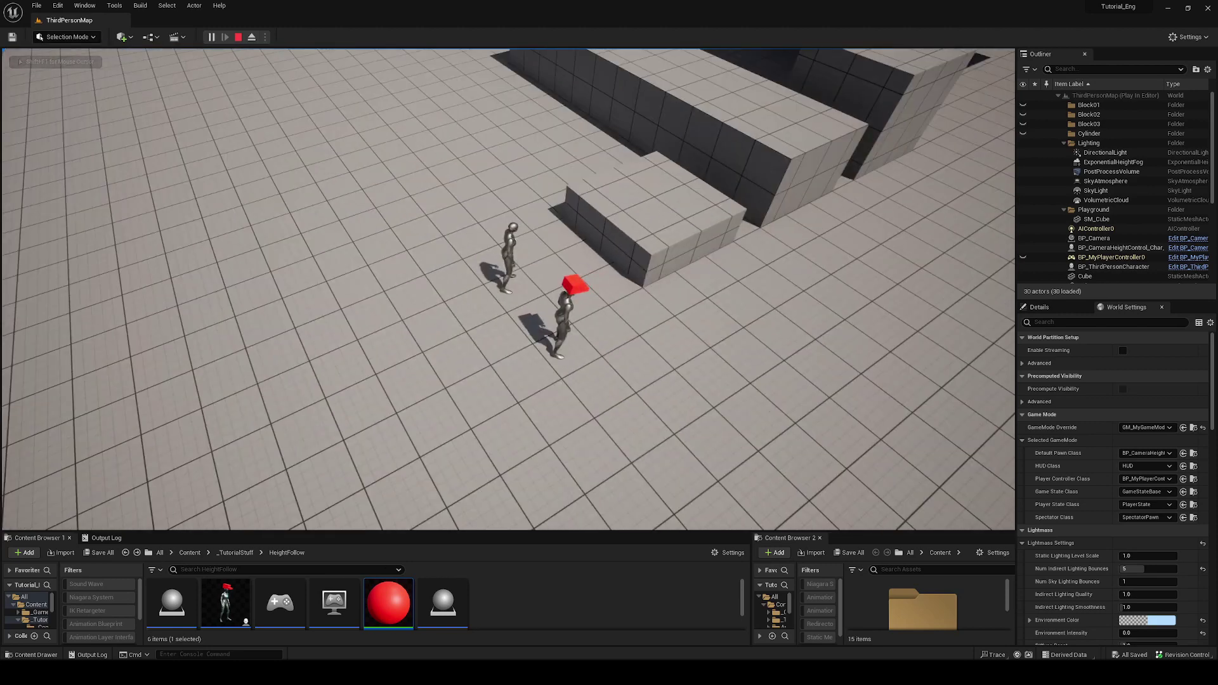
{"action": "key", "text": "w"}
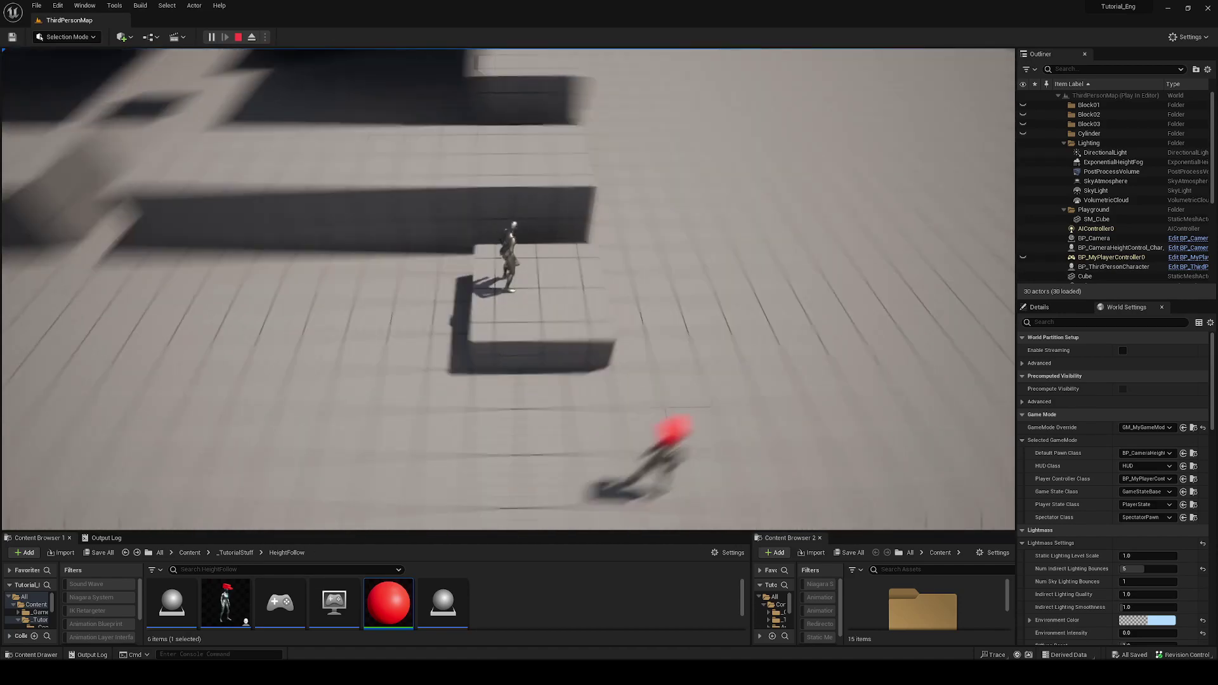
{"action": "key", "text": "w"}
{"action": "key", "text": "space"}
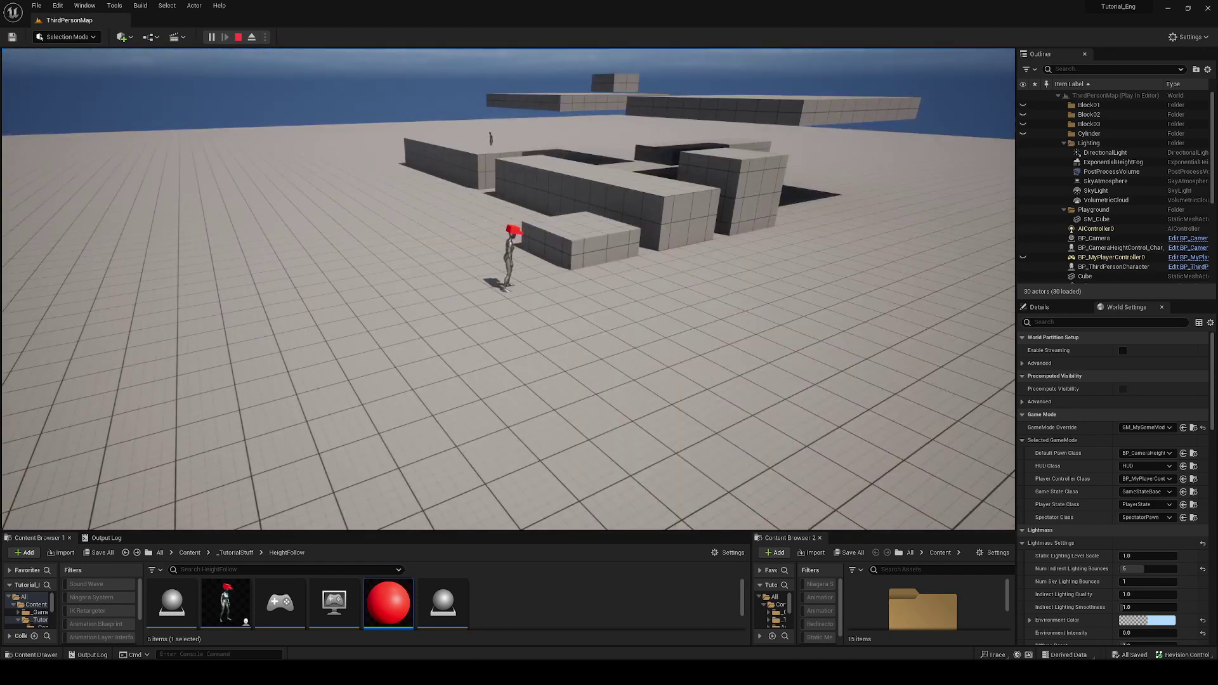
{"action": "key", "text": "a"}
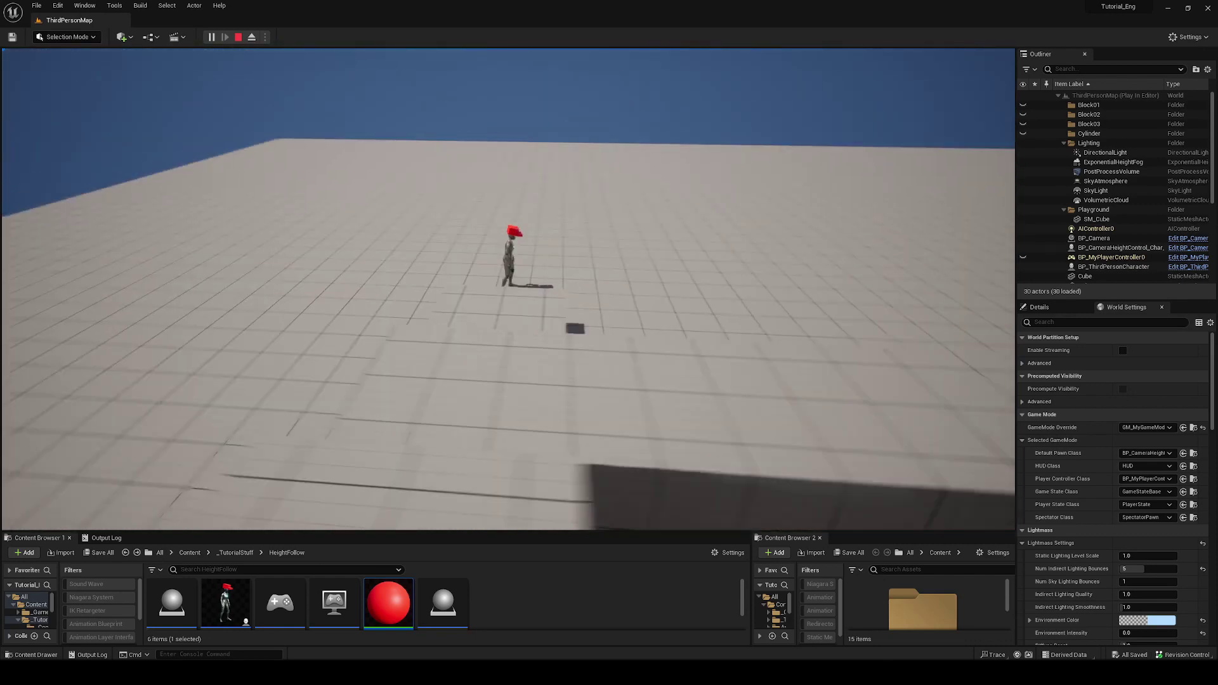
{"action": "key", "text": "a"}
{"action": "key", "text": "d"}
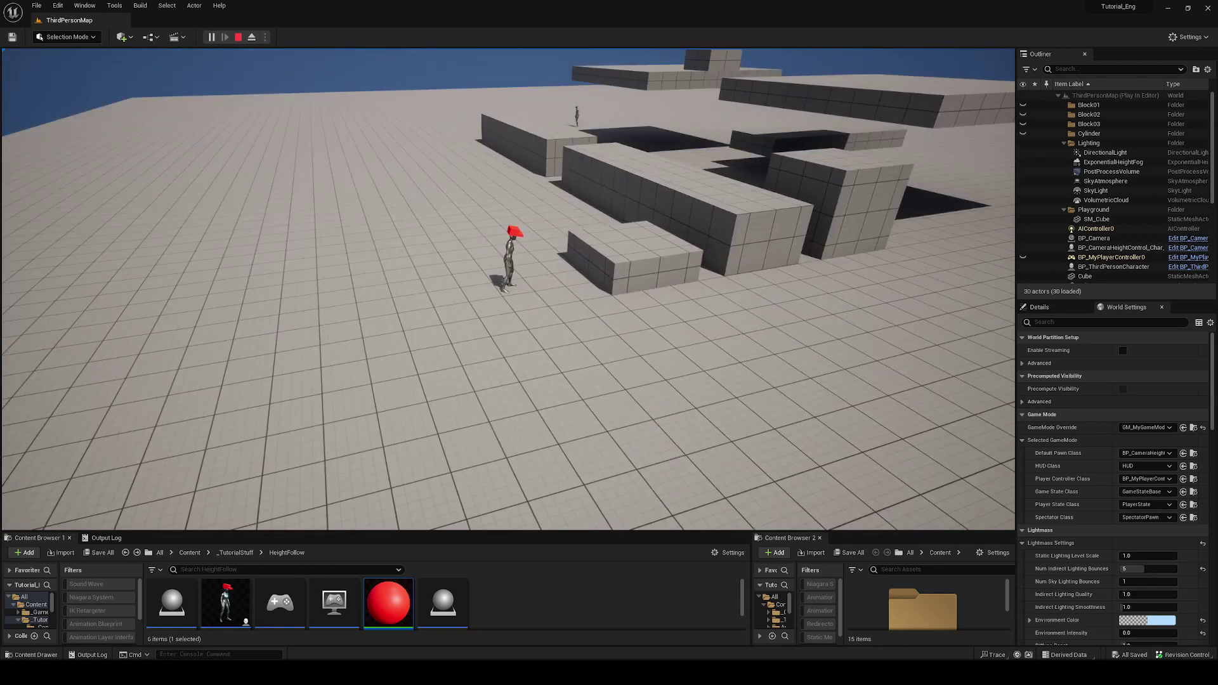
{"action": "key", "text": "space"}
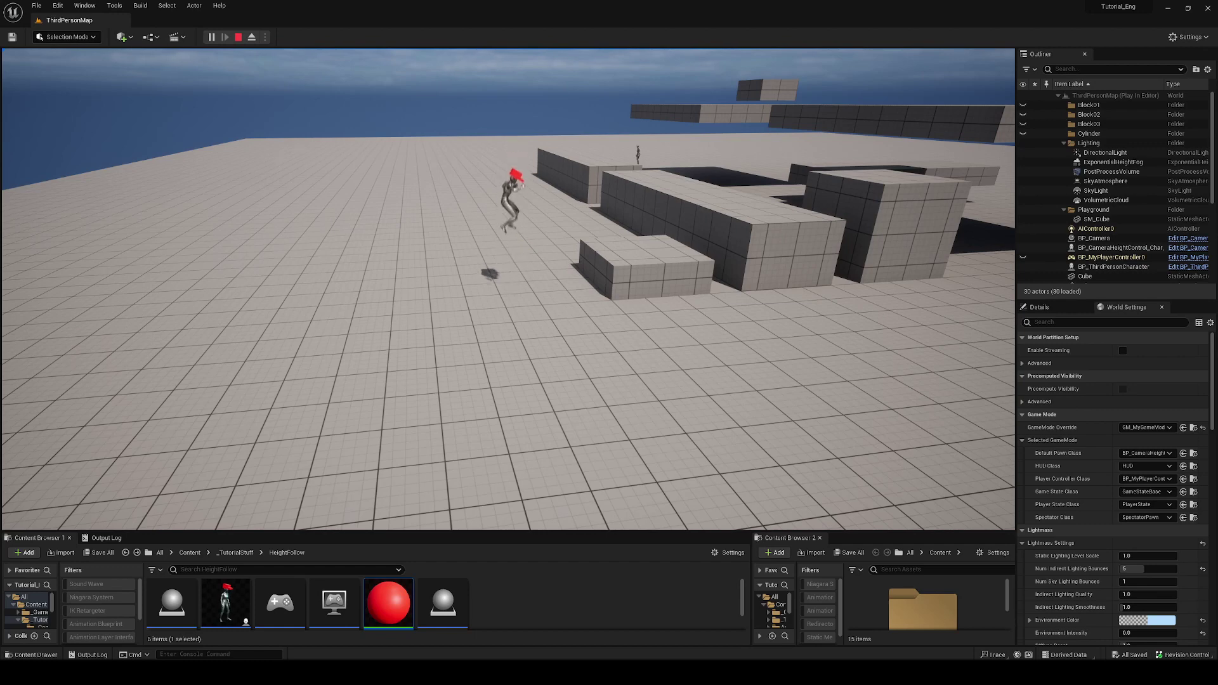
{"action": "key", "text": "space"}
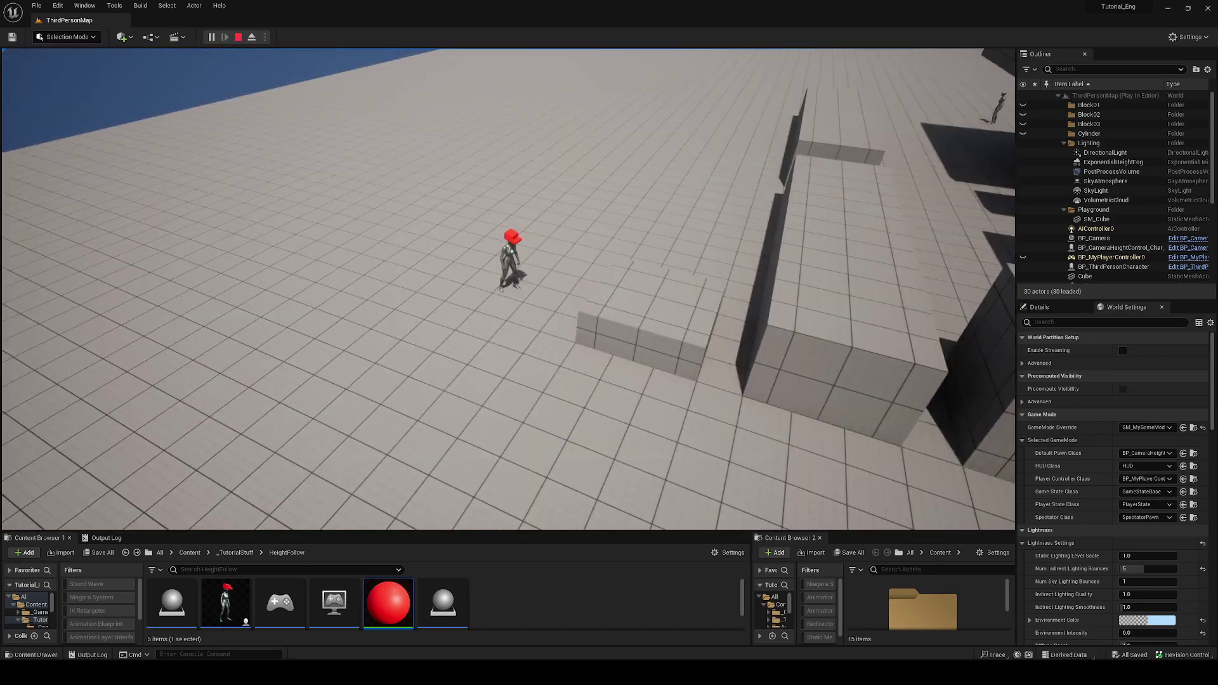
Run the red-hatted character back and forth in all directions on the open floor to check the camera follow.
{"action": "key", "text": "a"}
{"action": "key", "text": "d"}
{"action": "key", "text": "s"}
{"action": "key", "text": "a"}
{"action": "key", "text": "d"}
{"action": "key", "text": "s"}
{"action": "key", "text": "d"}
{"action": "key", "text": "a"}
{"action": "key", "text": "w"}
{"action": "key", "text": "d"}
{"action": "key", "text": "s"}
{"action": "key", "text": "a"}
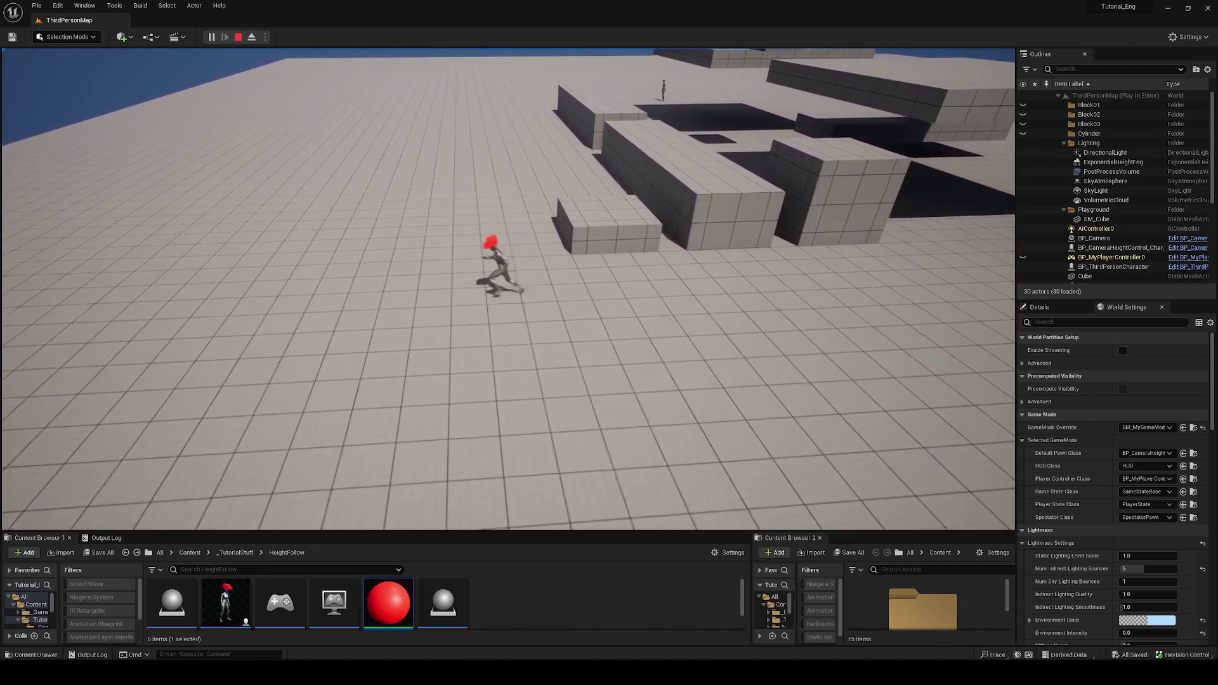
{"action": "key", "text": "d"}
{"action": "key", "text": "s"}
{"action": "key", "text": "a"}
{"action": "key", "text": "w"}
{"action": "key", "text": "d"}
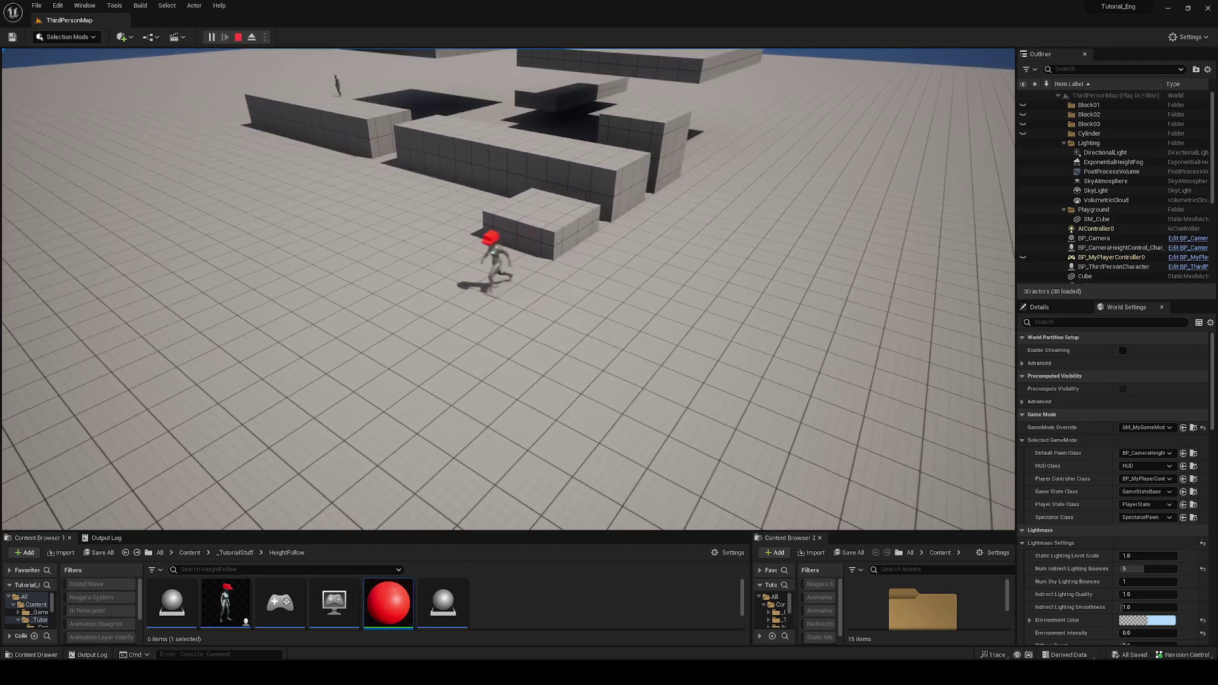
{"action": "key", "text": "a"}
{"action": "key", "text": "s"}
{"action": "key", "text": "d"}
{"action": "key", "text": "w"}
{"action": "key", "text": "a"}
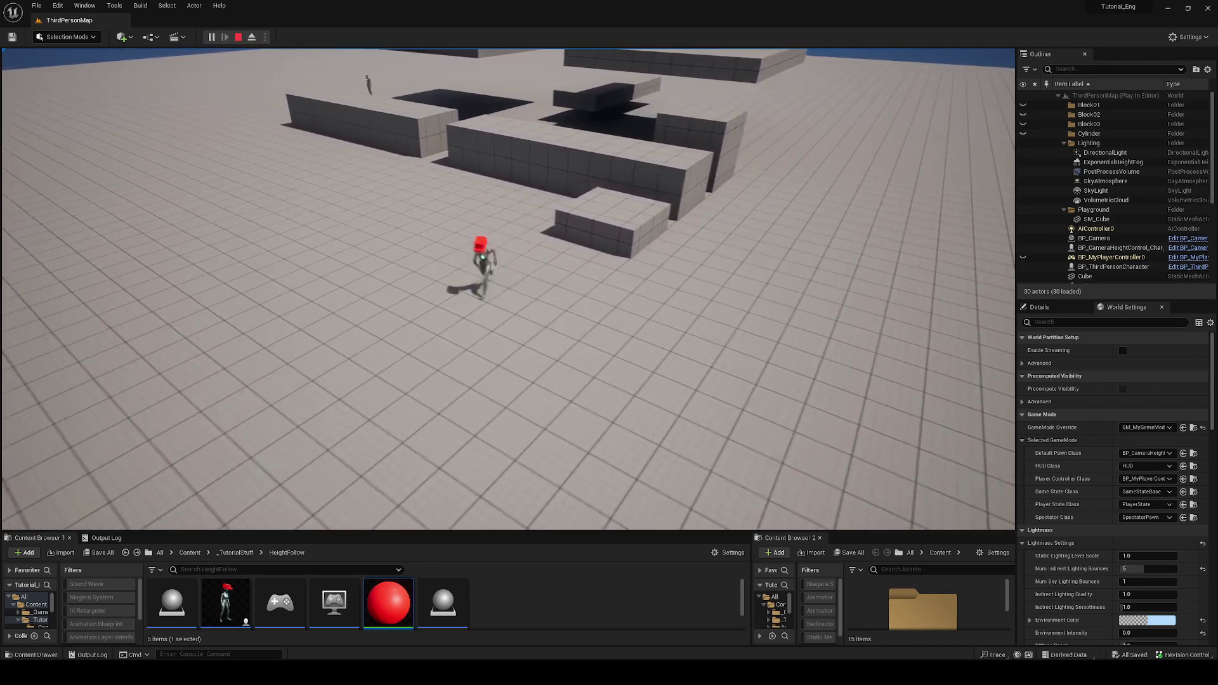
{"action": "key", "text": "w"}
{"action": "key", "text": "a"}
{"action": "key", "text": "d"}
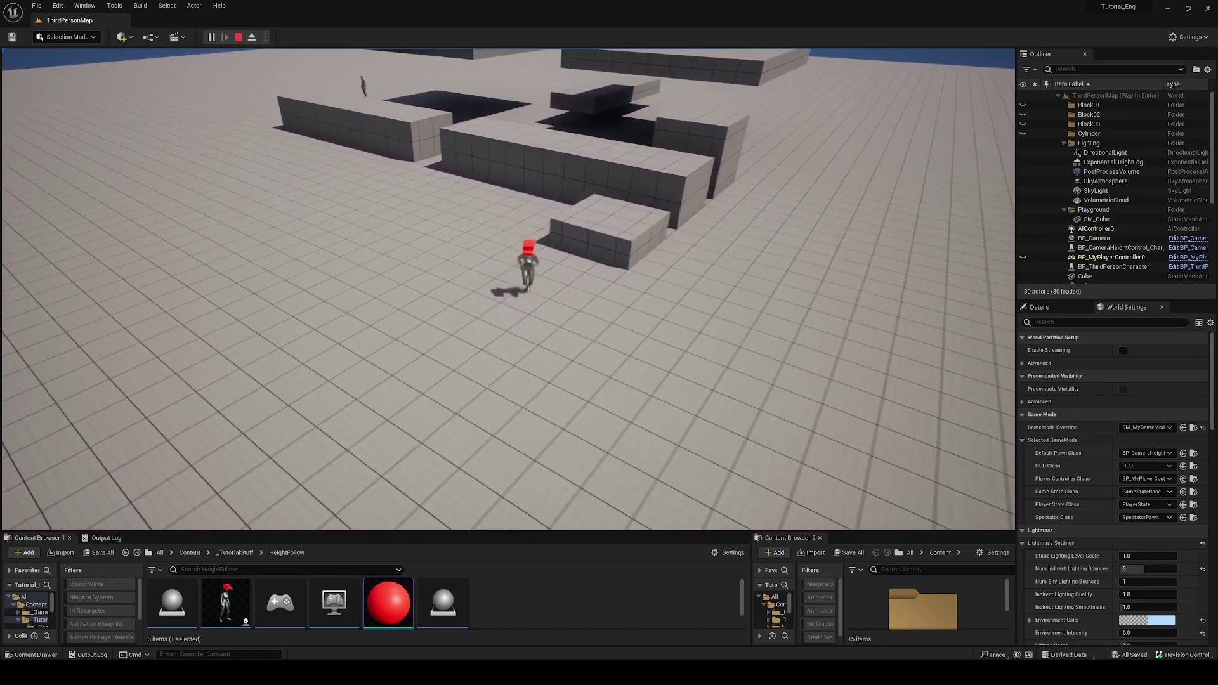
{"action": "key", "text": "s"}
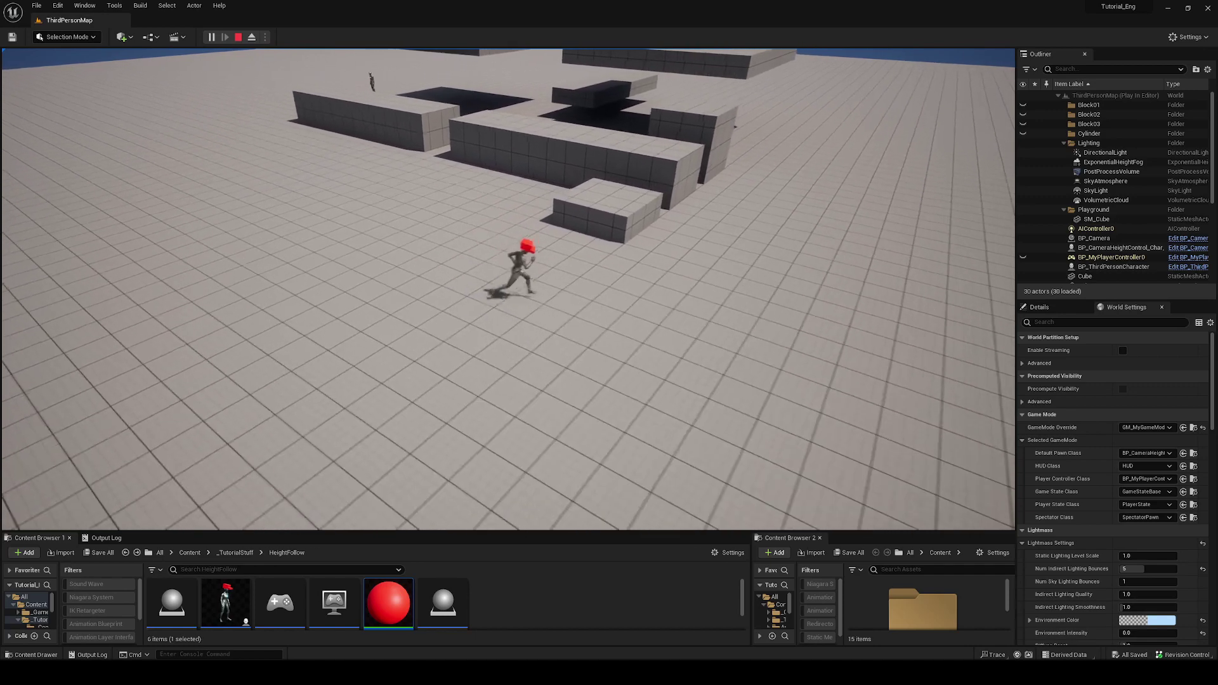
Jump the character onto the low block and up across the higher platforms to check the camera height, and end the play session.
{"action": "key", "text": "w"}
{"action": "key", "text": "d"}
{"action": "key", "text": "space"}
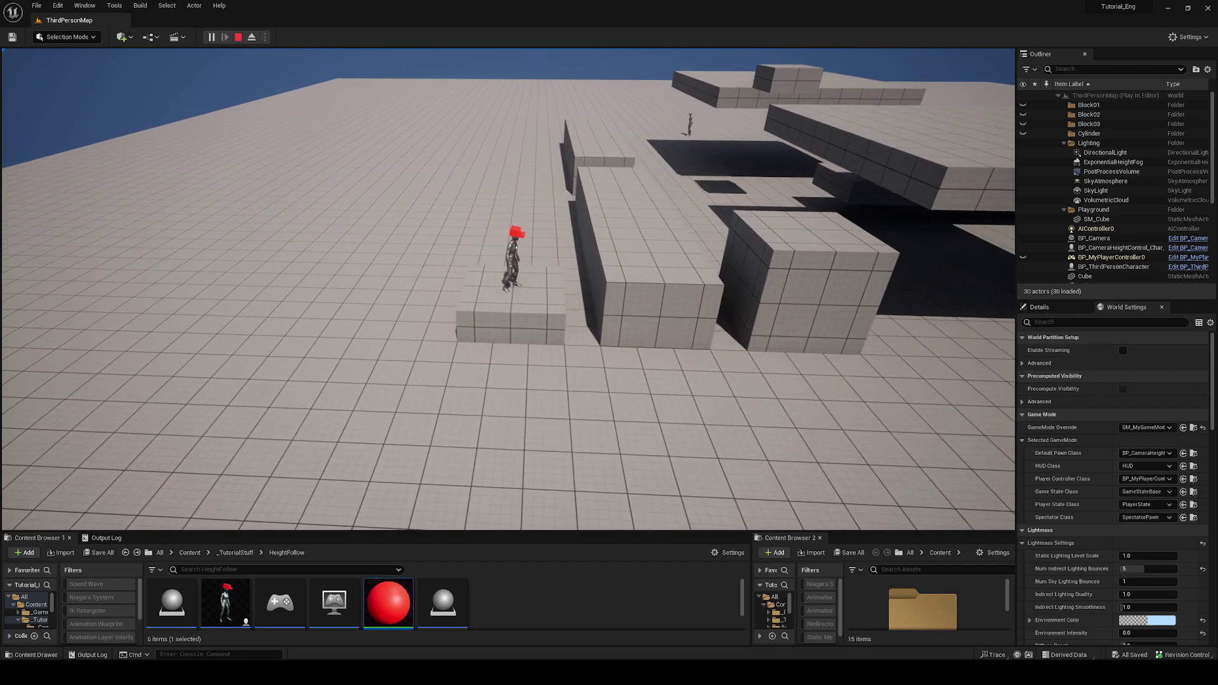
{"action": "key", "text": "space"}
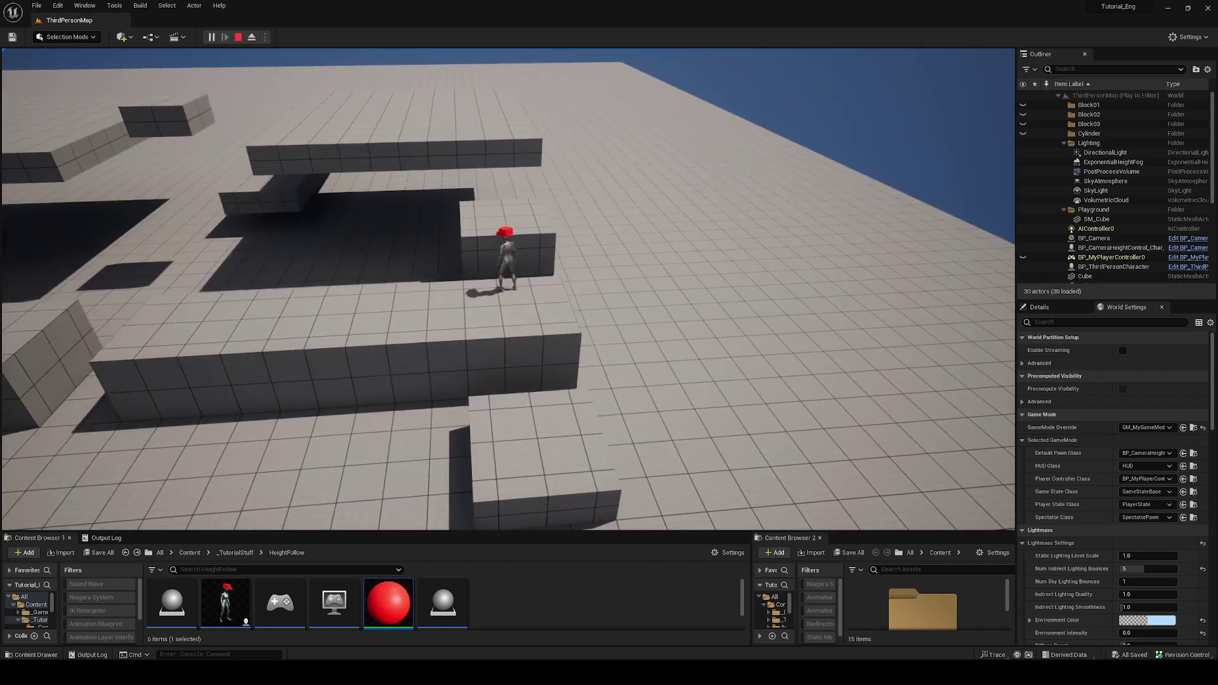
{"action": "key", "text": "w"}
{"action": "key", "text": "space"}
{"action": "key", "text": "space"}
{"action": "key", "text": "a"}
{"action": "key", "text": "space"}
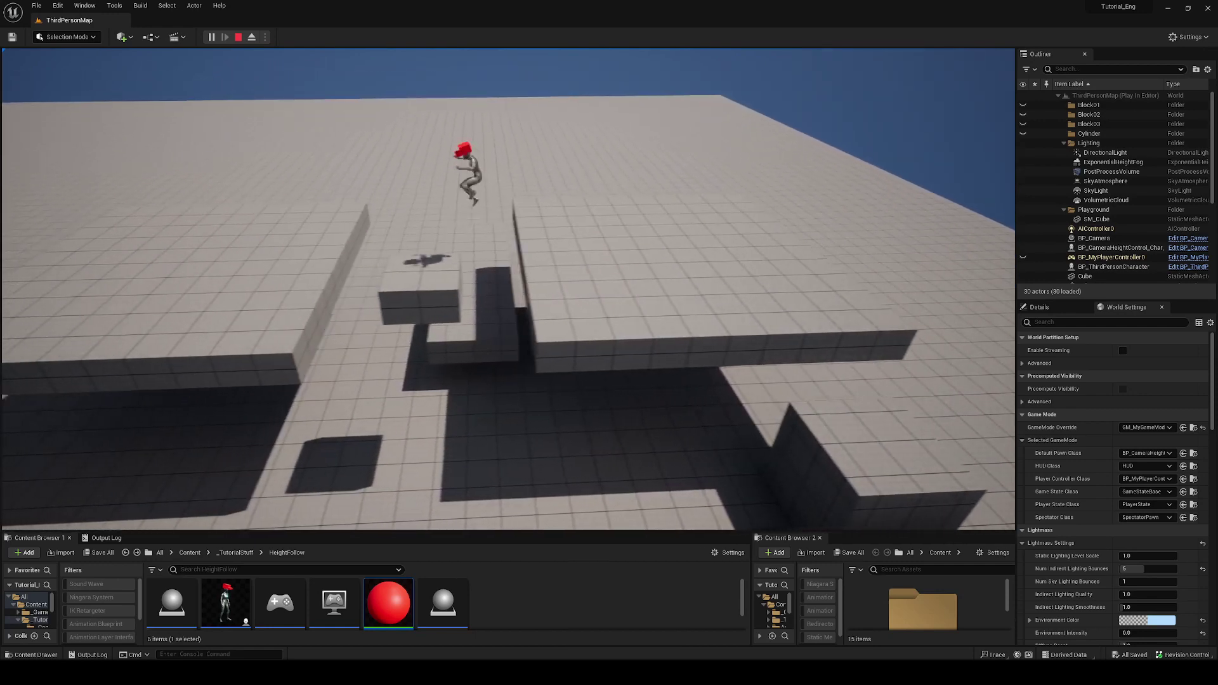
{"action": "key", "text": "space"}
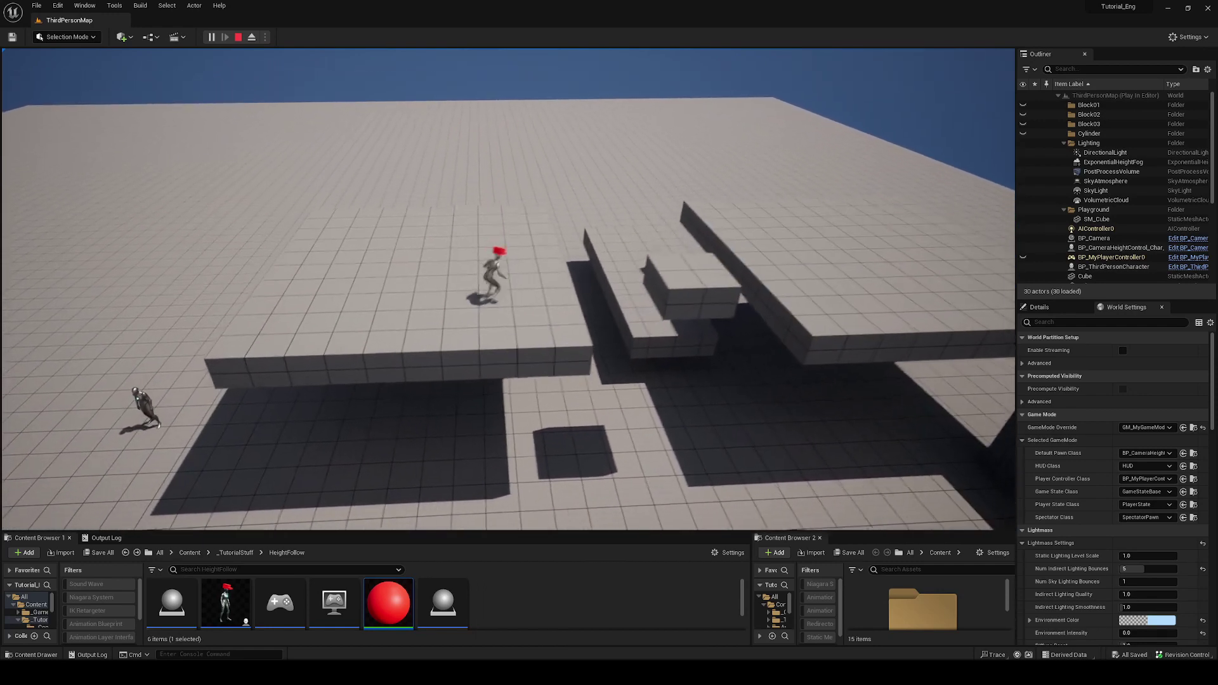
{"action": "key", "text": "s"}
{"action": "key", "text": "space"}
{"action": "key", "text": "Escape"}
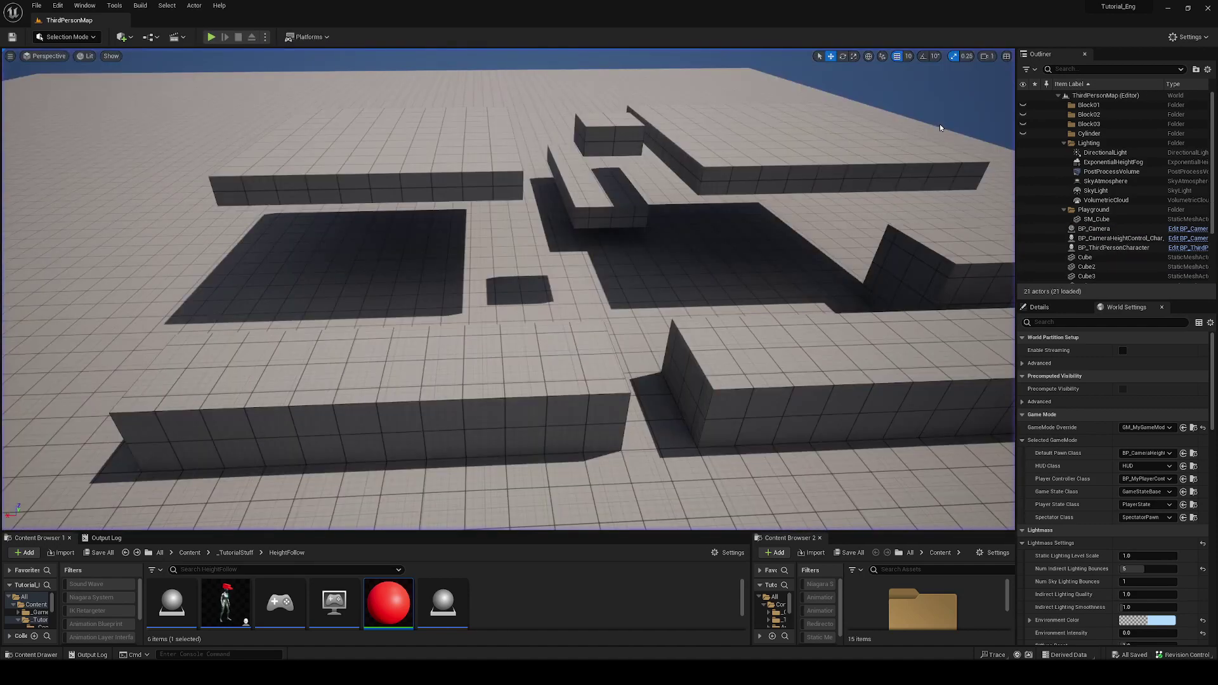
Enlarge the content browser and select the GM_MyGameMode, BP_MyPlayerController and PCM_CameraHeightControl blueprints in the HeightFollow folder.
{"action": "right_click_drag", "start_coordinate": [730, 187], "coordinate": [415, 477]}
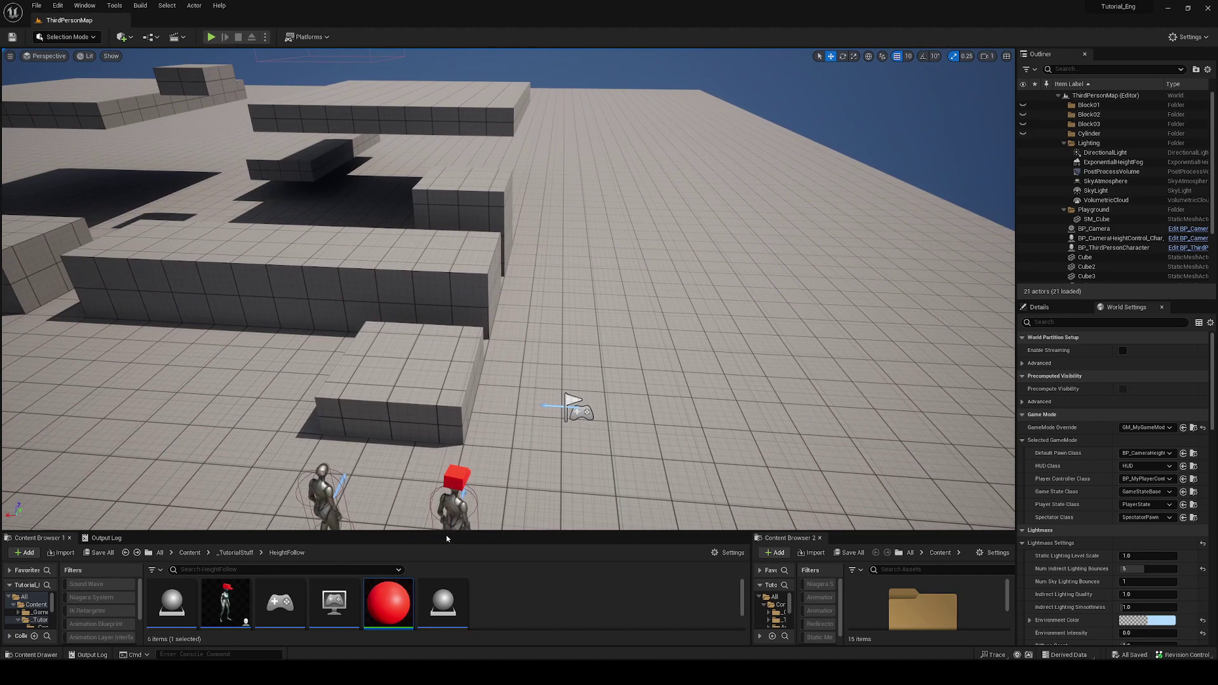
{"action": "left_click_drag", "start_coordinate": [422, 530], "coordinate": [422, 489]}
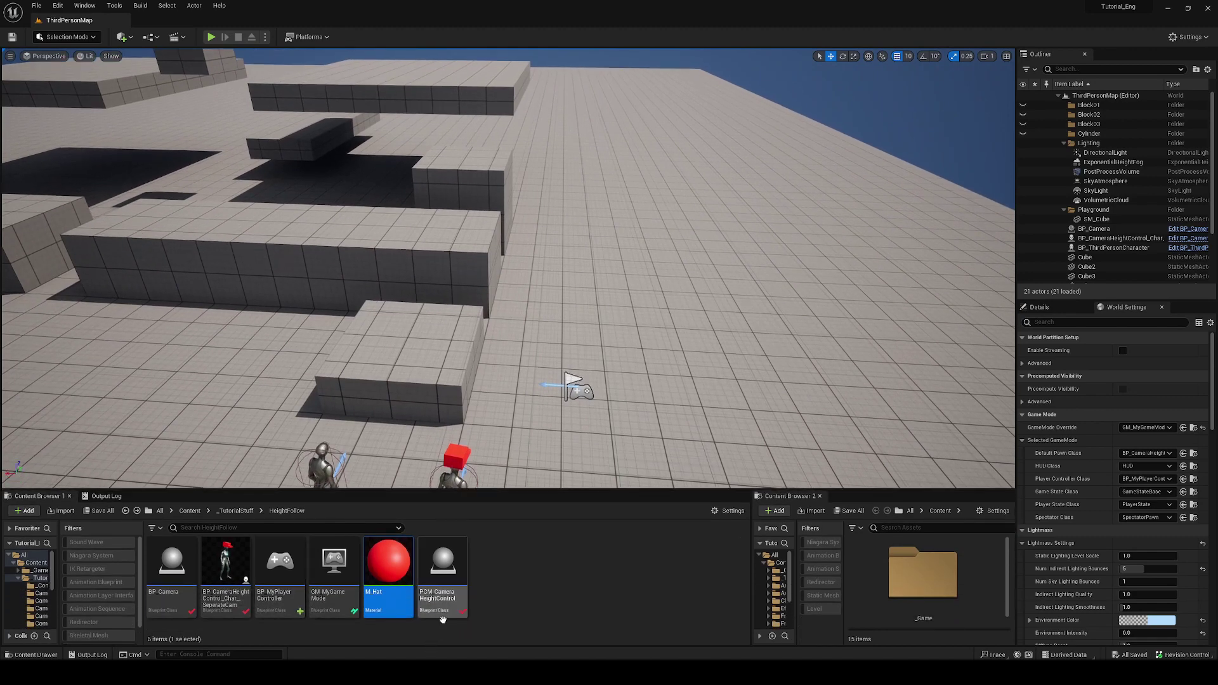
{"action": "left_click", "coordinate": [335, 561]}
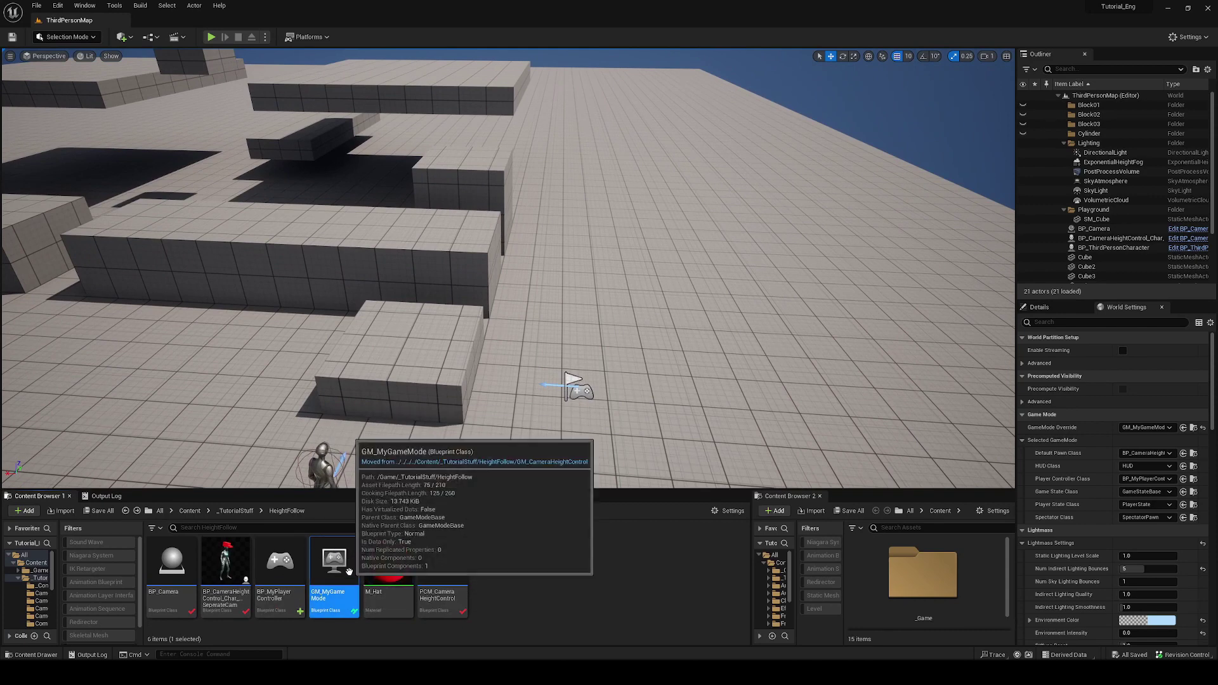
{"action": "left_click", "coordinate": [285, 592], "text": "ctrl"}
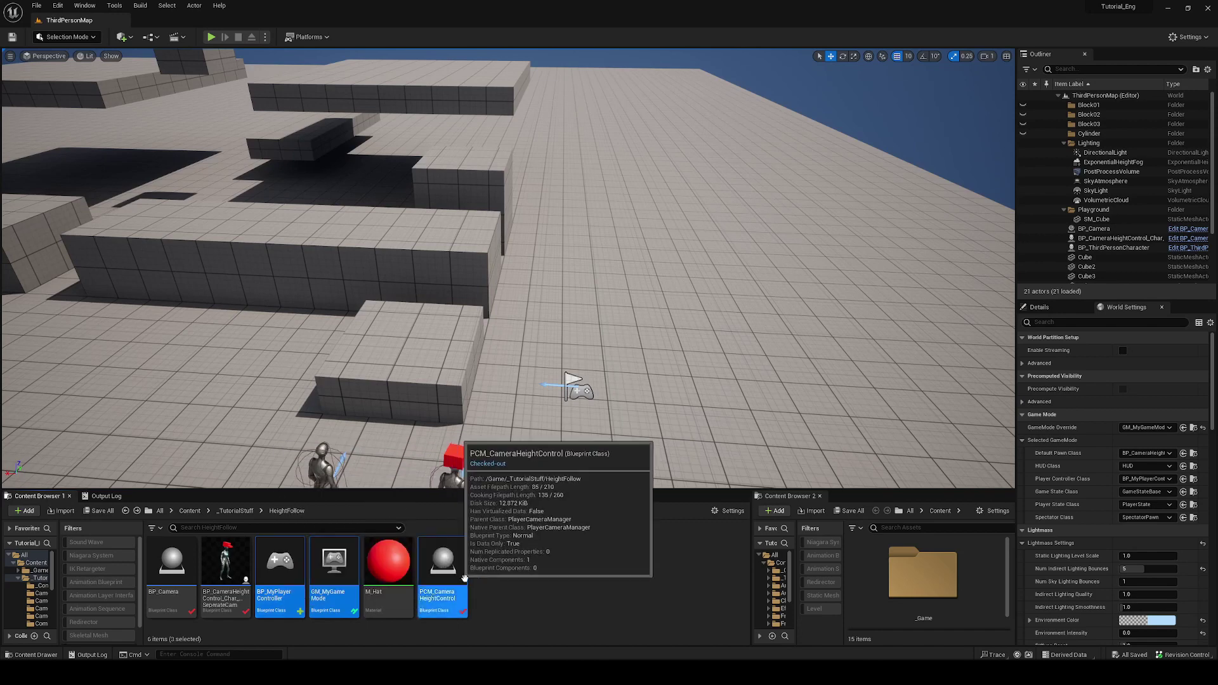
{"action": "left_click", "coordinate": [443, 568], "text": "ctrl"}
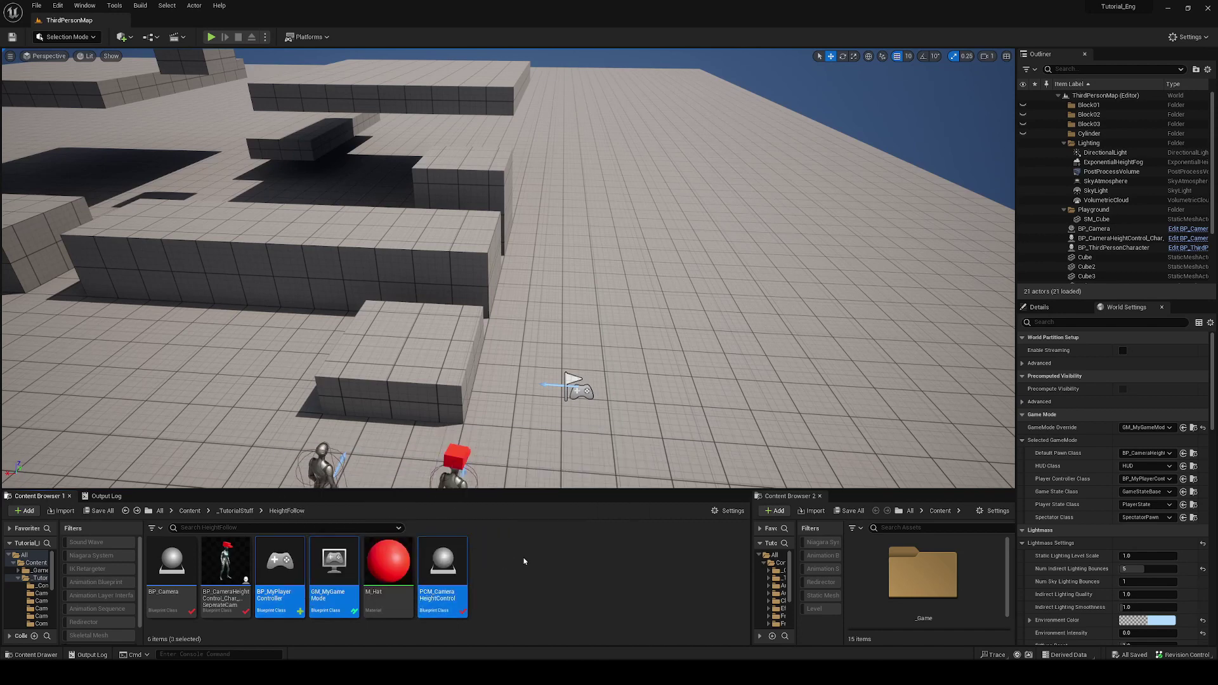
{"action": "right_click", "coordinate": [524, 561]}
{"action": "left_click", "coordinate": [593, 291]}
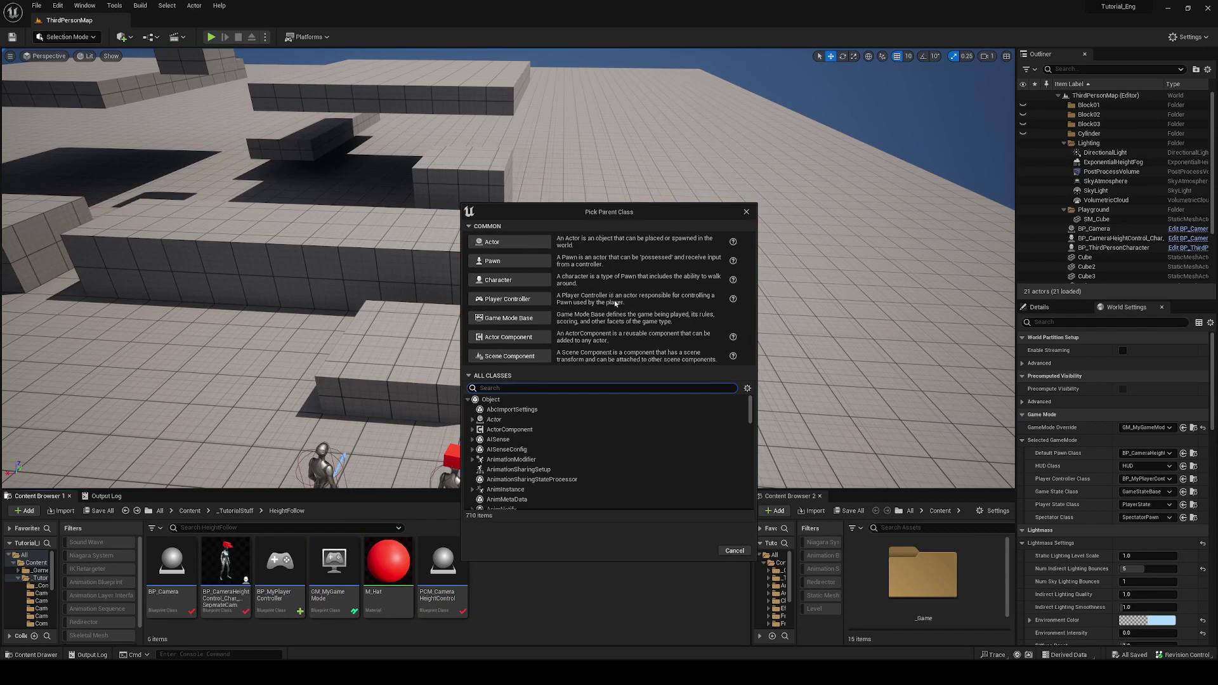
{"action": "left_click", "coordinate": [746, 212]}
Find PlayerController as the parent class for a new Blueprint class in the HeightFollow folder, and cancel the creation.
{"action": "right_click", "coordinate": [572, 558]}
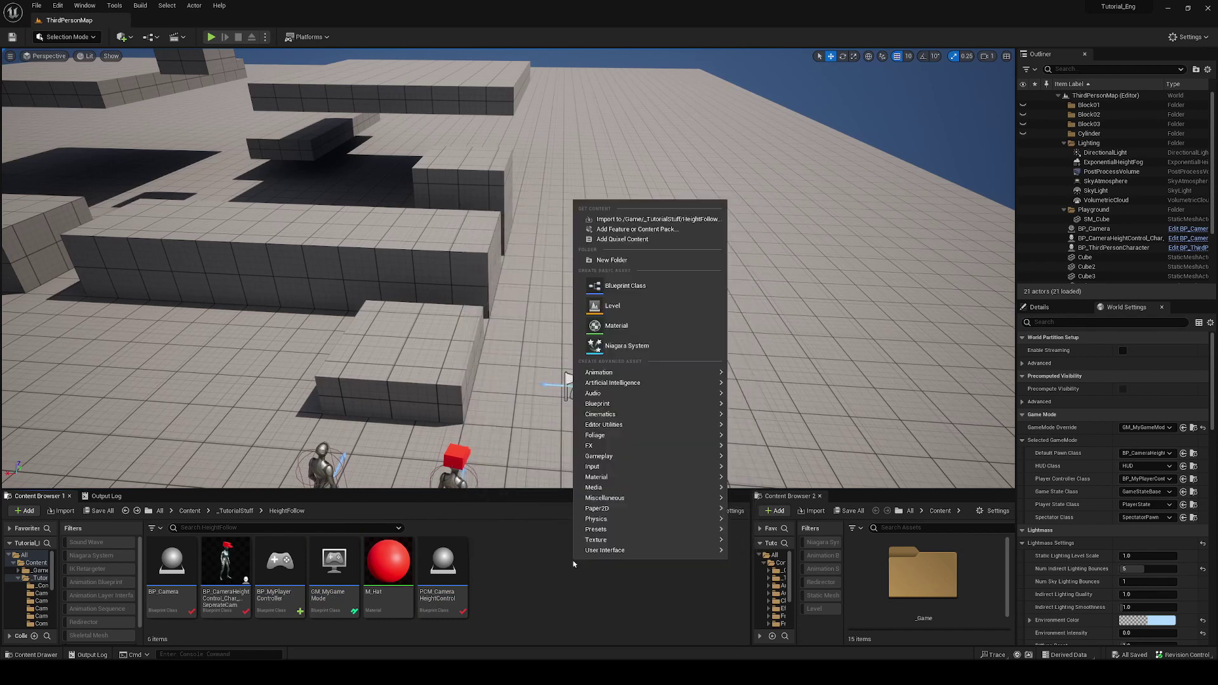
{"action": "left_click", "coordinate": [627, 285]}
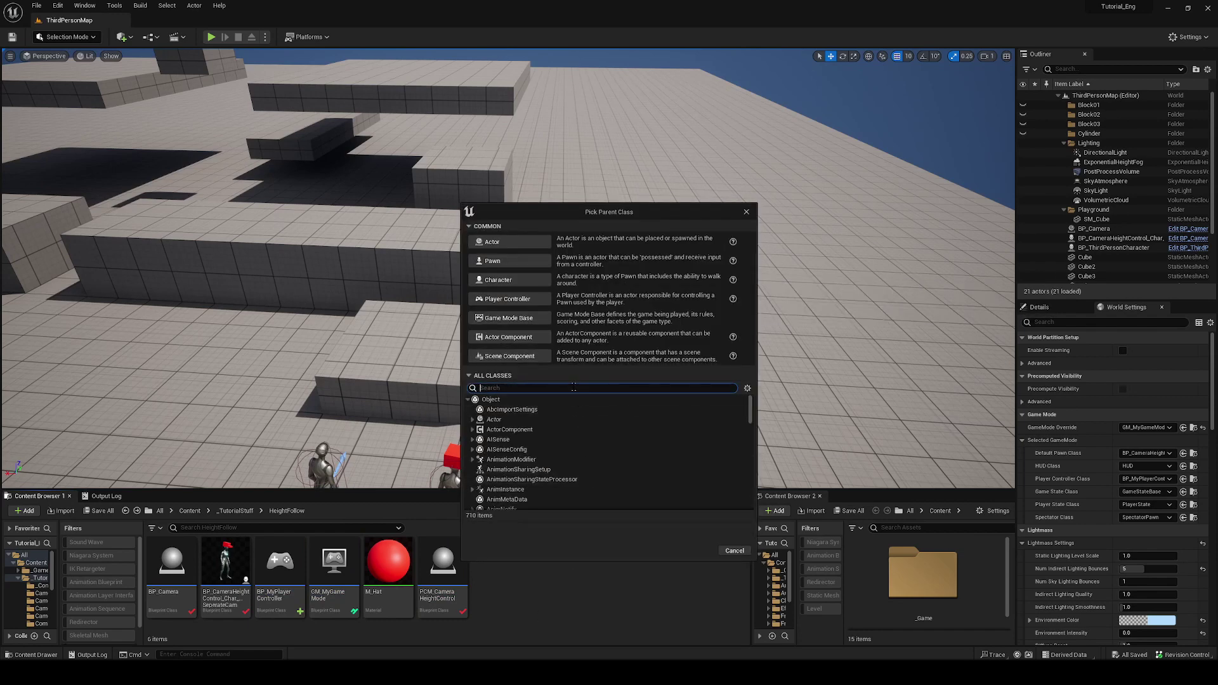
{"action": "type", "text": "playercontroller"}
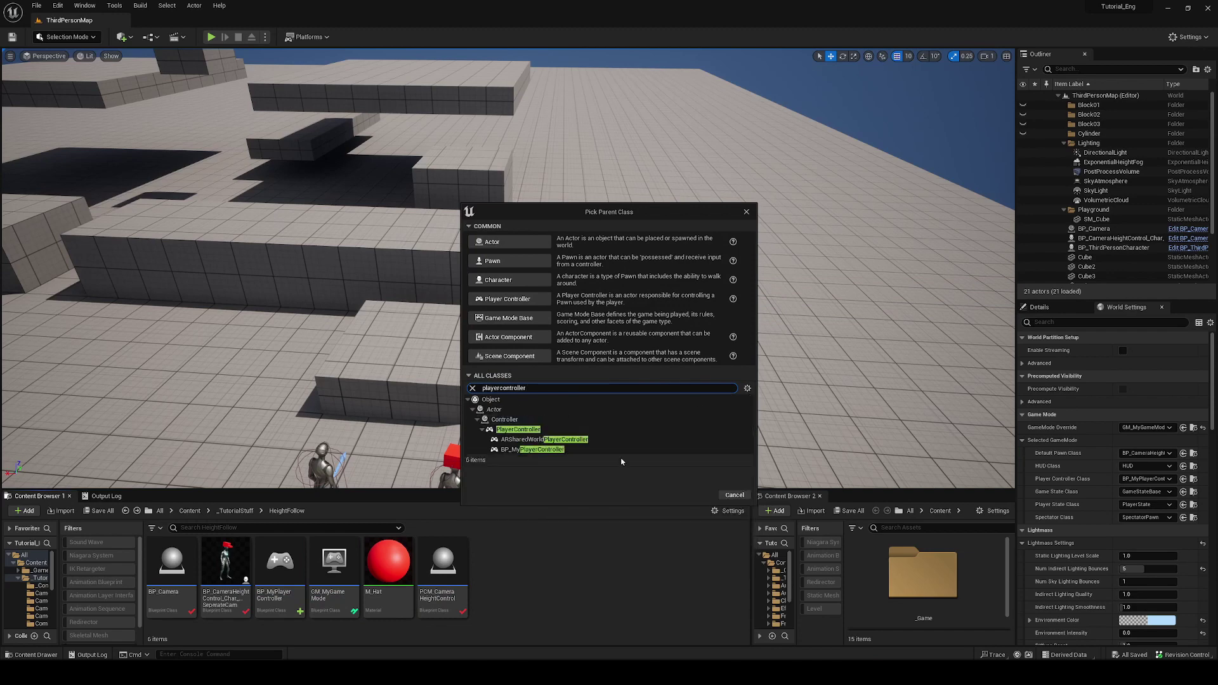
{"action": "left_click", "coordinate": [524, 429]}
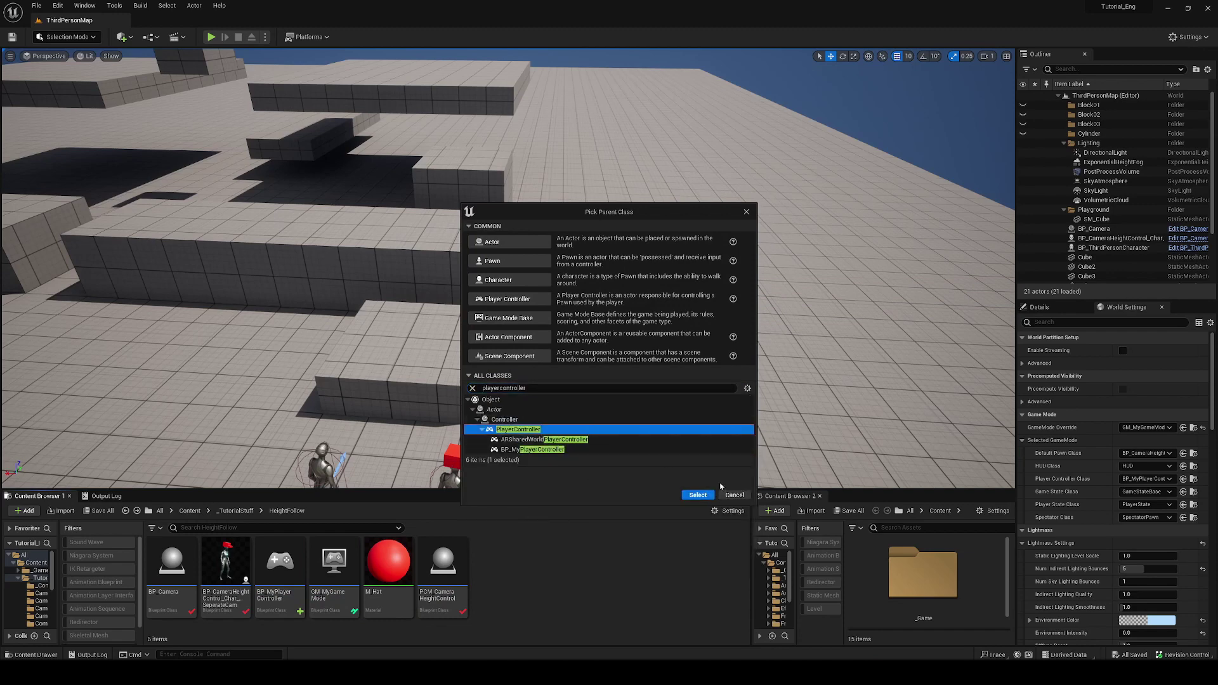
{"action": "left_click", "coordinate": [741, 496]}
Find PlayerCameraManager as the parent class for a new Blueprint class in the HeightFollow folder, and cancel the creation.
{"action": "right_click", "coordinate": [572, 573]}
{"action": "left_click", "coordinate": [335, 564]}
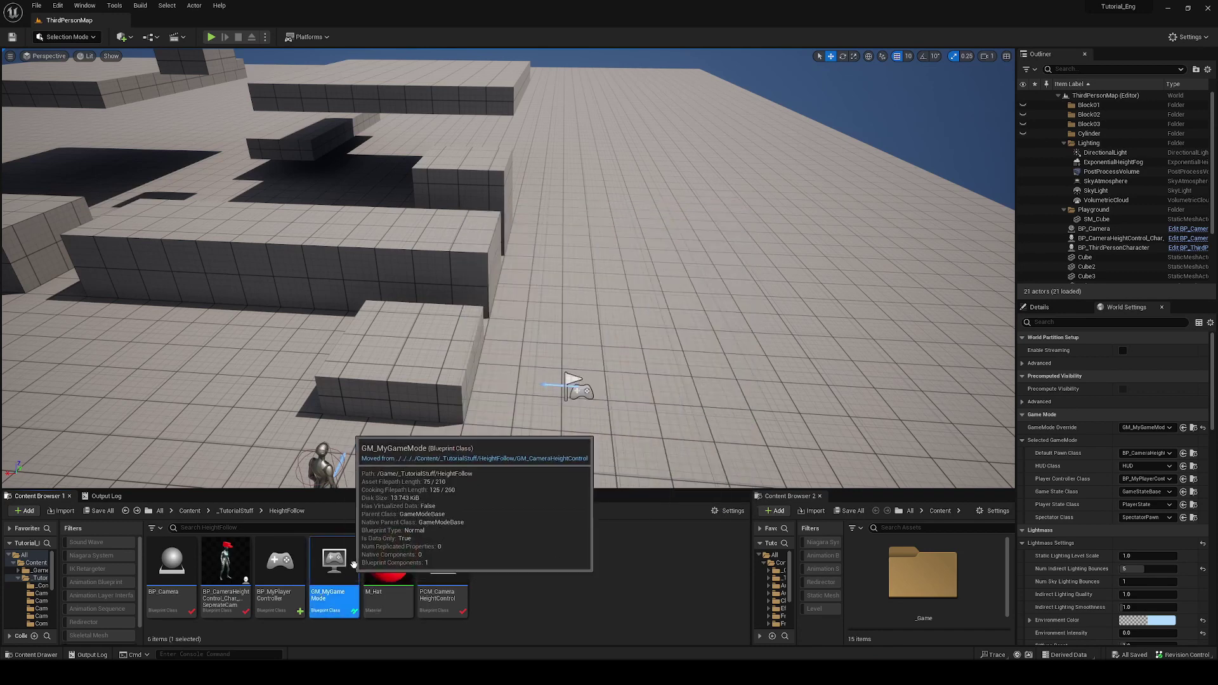
{"action": "right_click", "coordinate": [512, 565]}
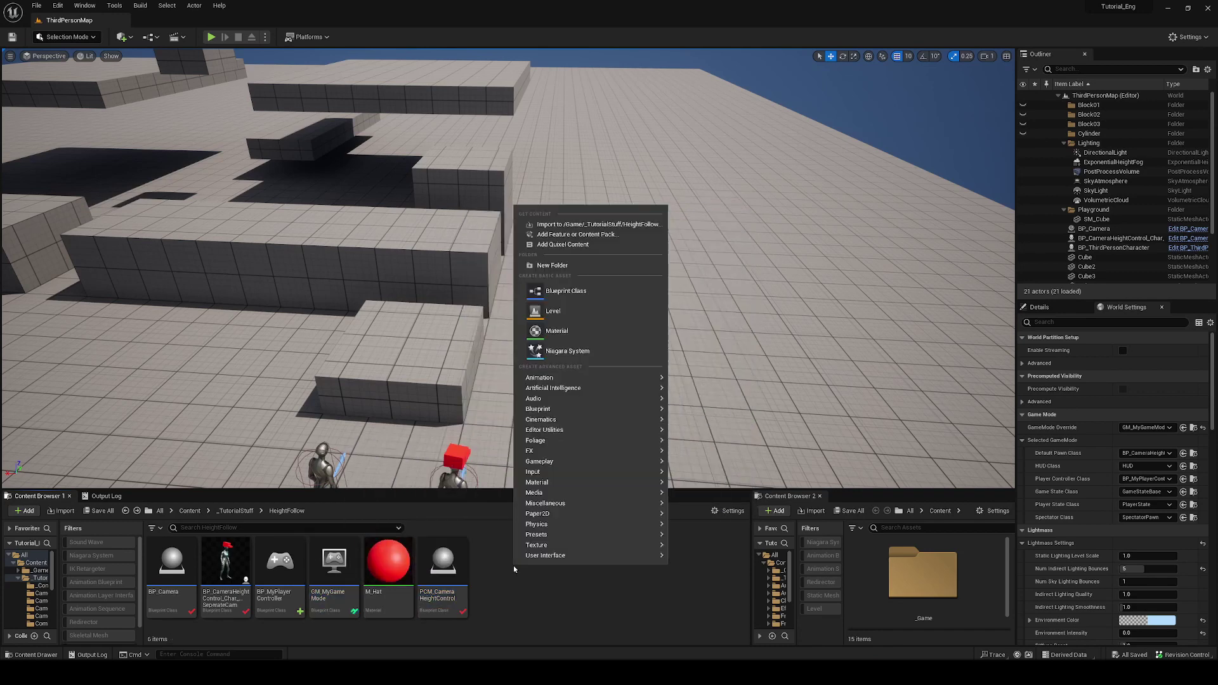
{"action": "left_click", "coordinate": [619, 295]}
{"action": "type", "text": "playercam"}
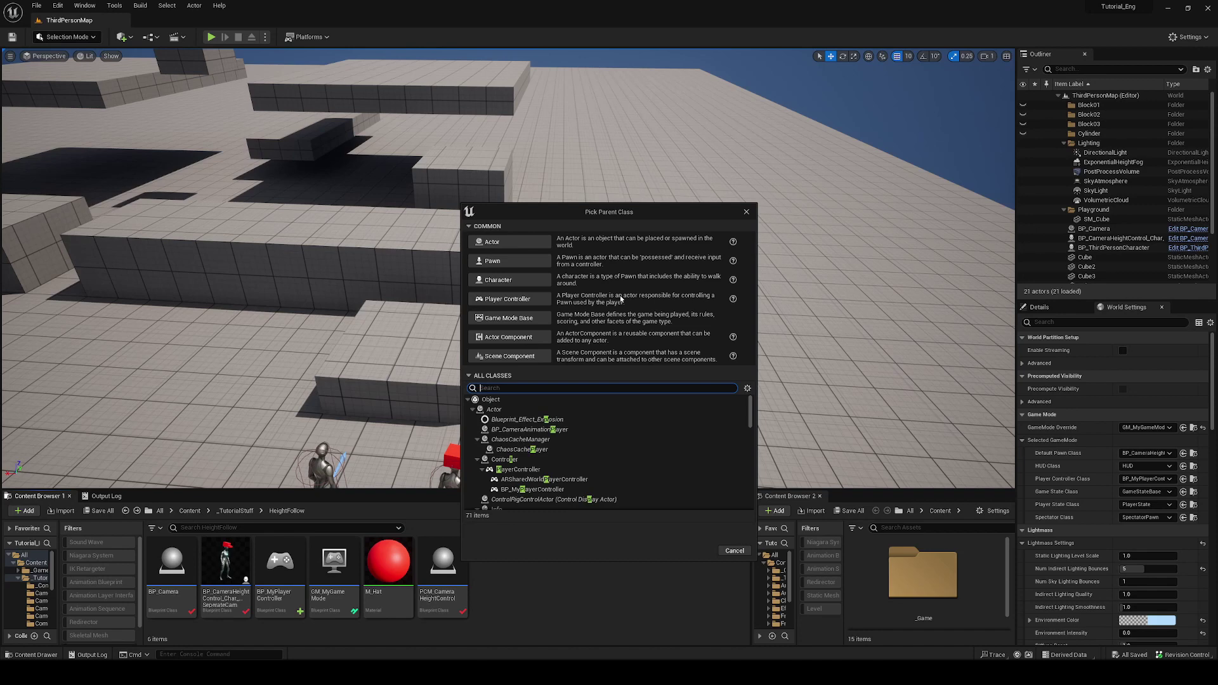
{"action": "type", "text": "era"}
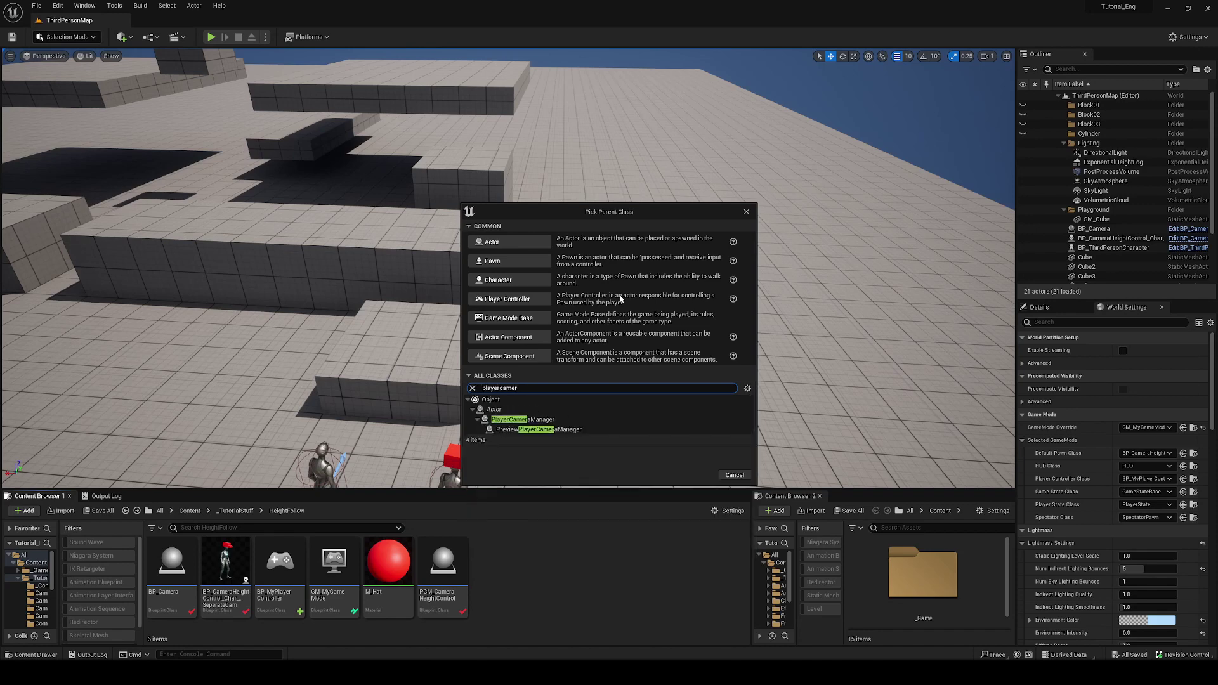
{"action": "left_click", "coordinate": [528, 421]}
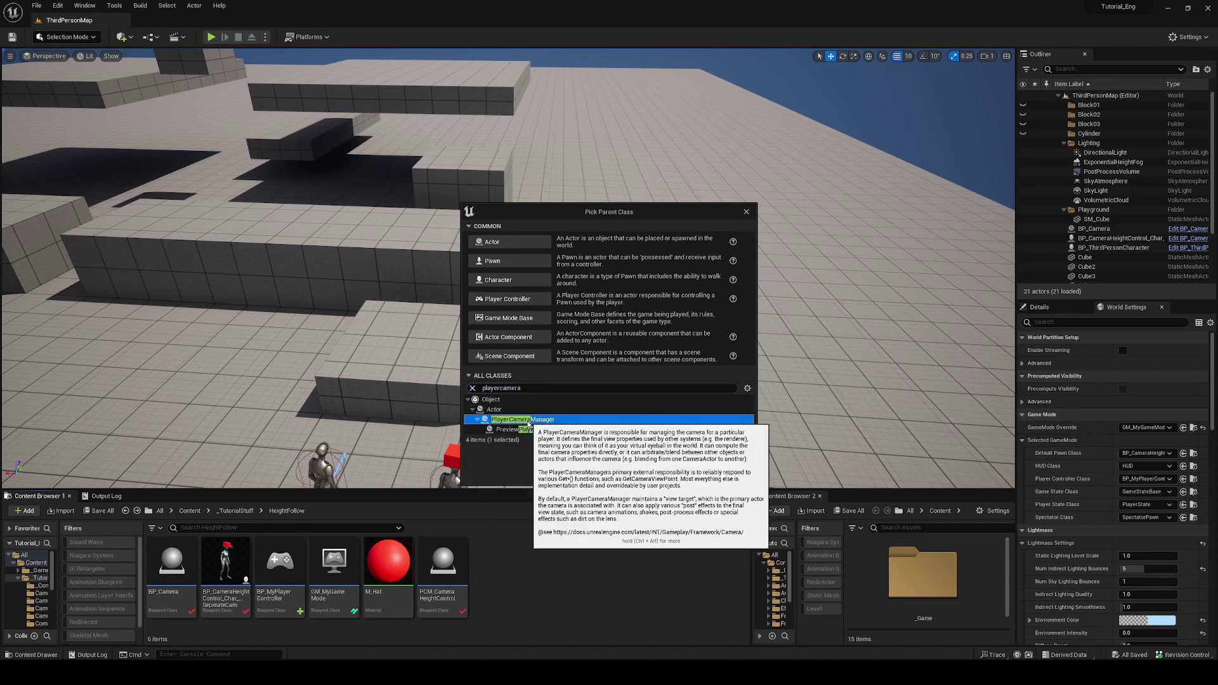
{"action": "left_click", "coordinate": [724, 478]}
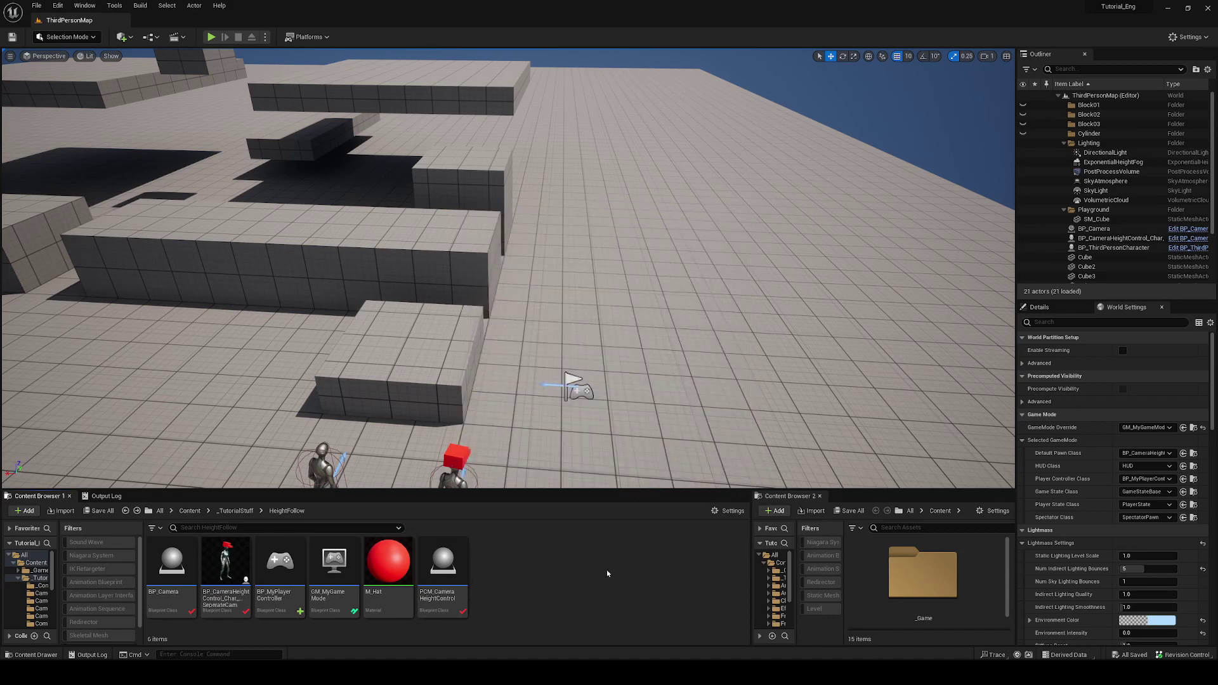
Open BP_MyPlayerController, isolate its modified properties to inspect the Player Camera Manager Class options, restore the full list and close the blueprint.
{"action": "double_click", "coordinate": [279, 563]}
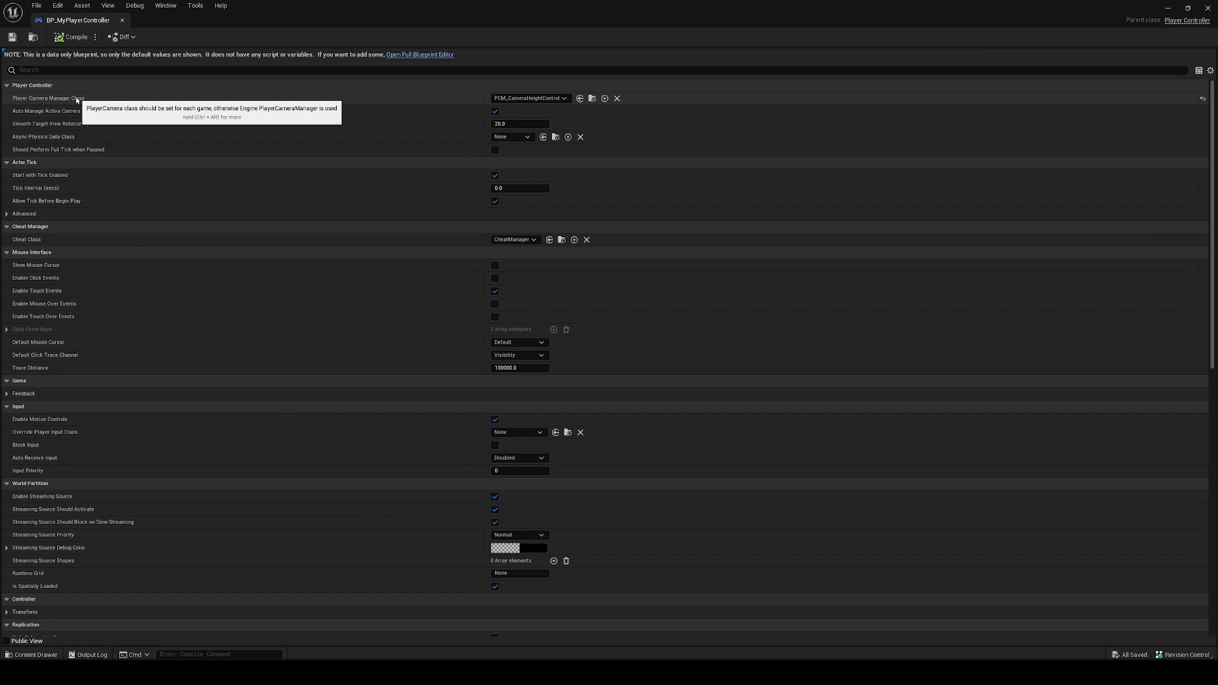
{"action": "left_click", "coordinate": [1210, 71]}
{"action": "left_click", "coordinate": [1152, 83]}
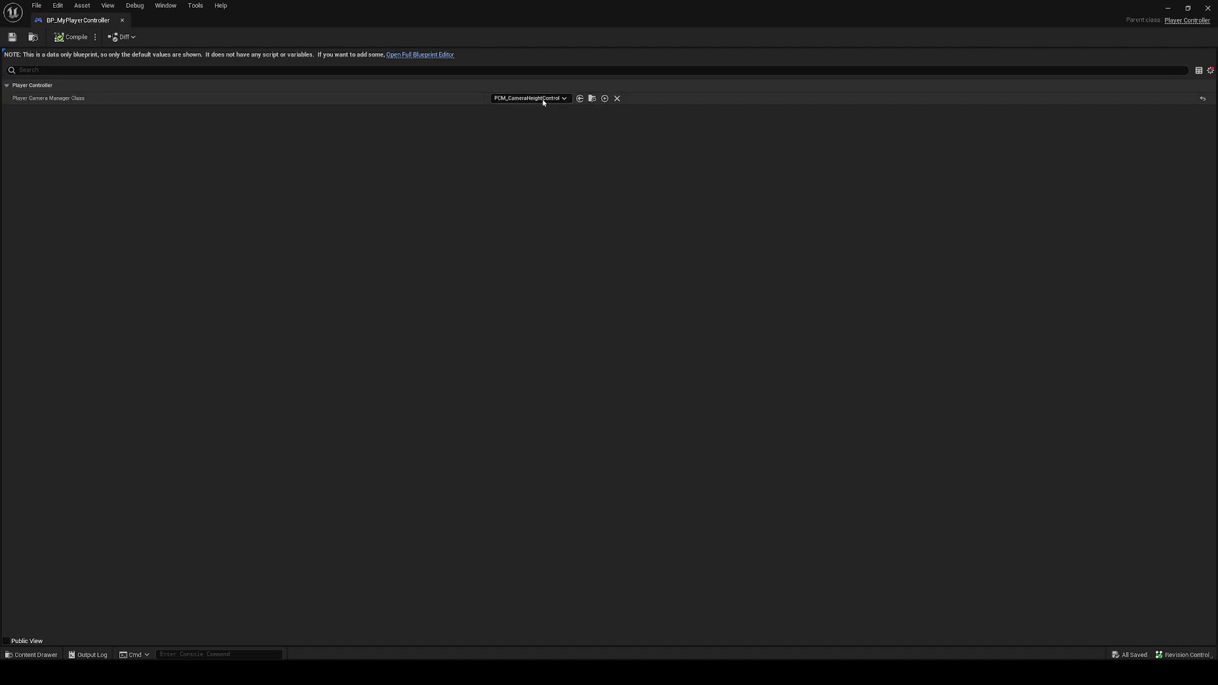
{"action": "left_click", "coordinate": [530, 98]}
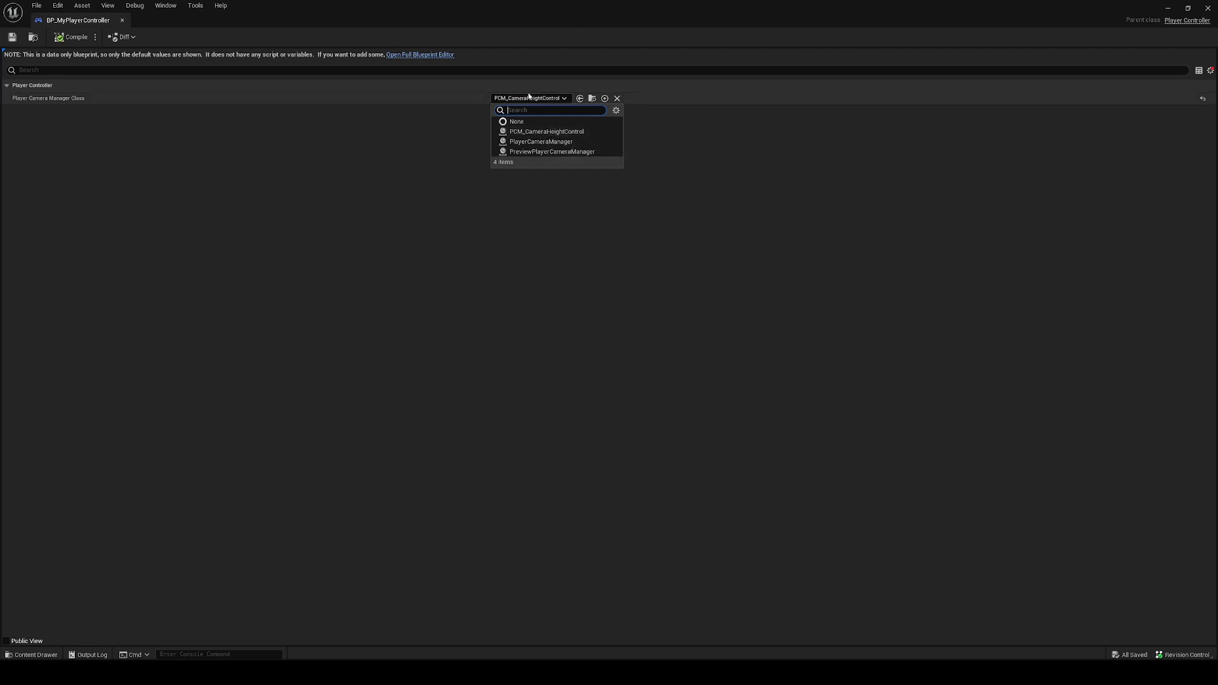
{"action": "left_click", "coordinate": [1209, 70]}
{"action": "left_click", "coordinate": [1133, 85]}
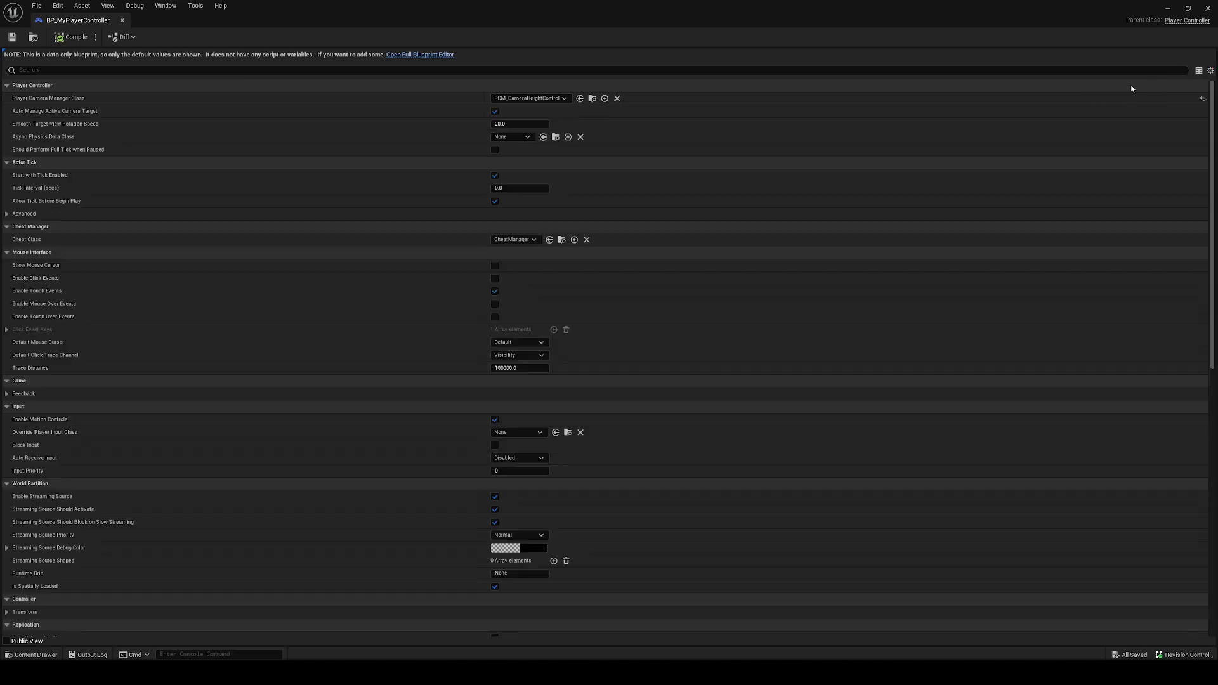
{"action": "left_click", "coordinate": [123, 20]}
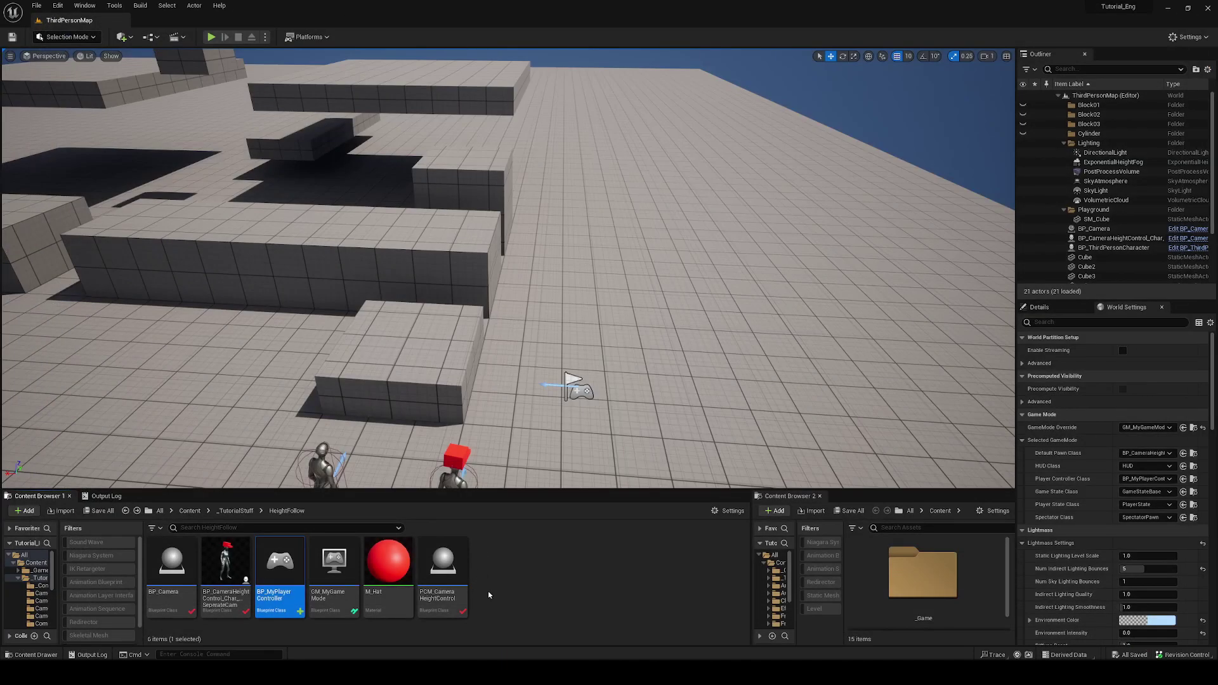
Open PCM_CameraHeightControl, show only its modified properties and reset Default Aspect Ratio to its default.
{"action": "double_click", "coordinate": [439, 574]}
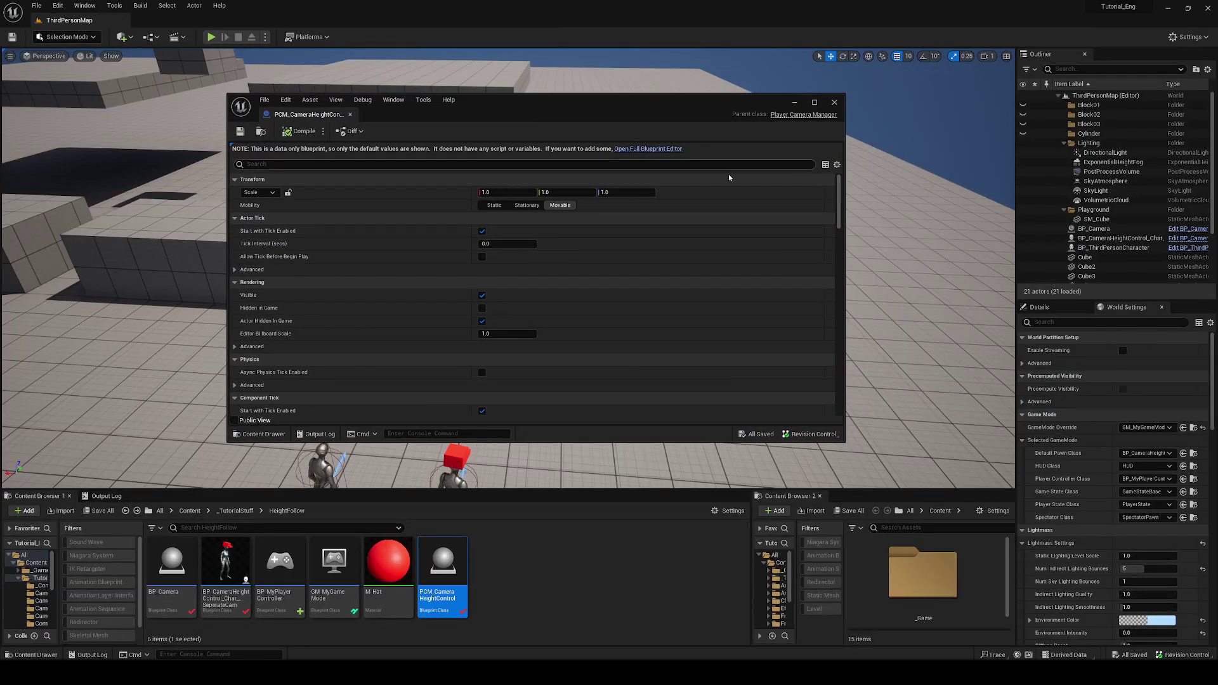
{"action": "left_click", "coordinate": [837, 166]}
{"action": "left_click", "coordinate": [856, 178]}
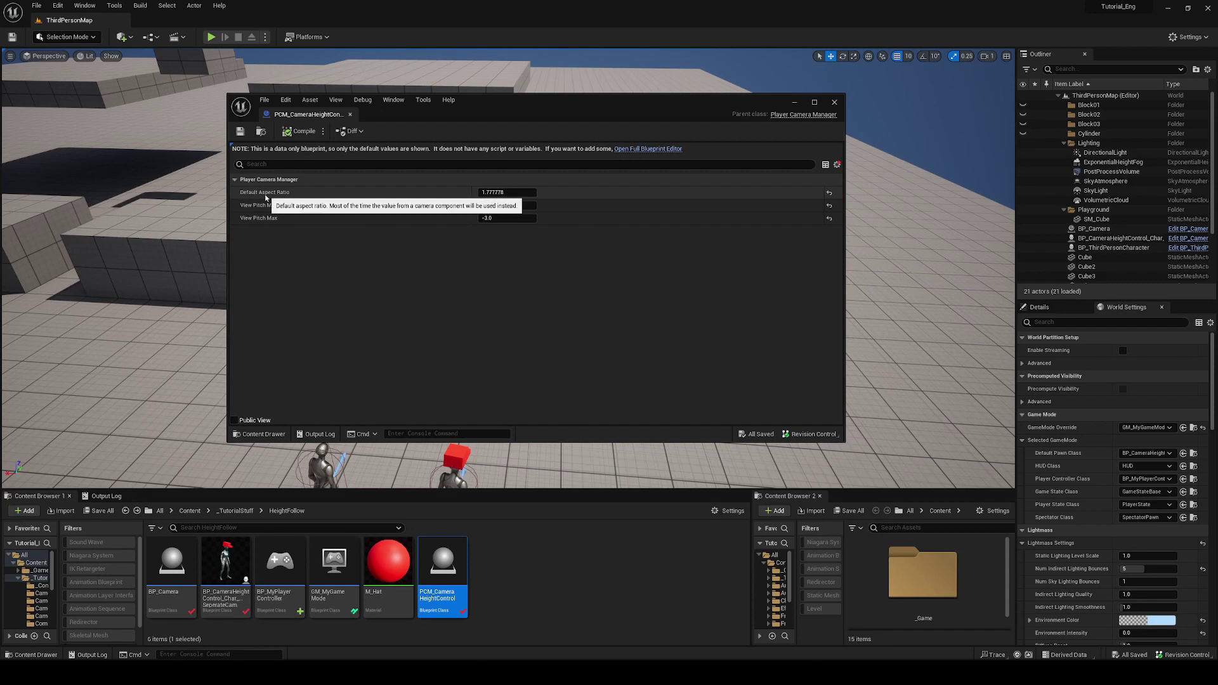
{"action": "left_click", "coordinate": [827, 195]}
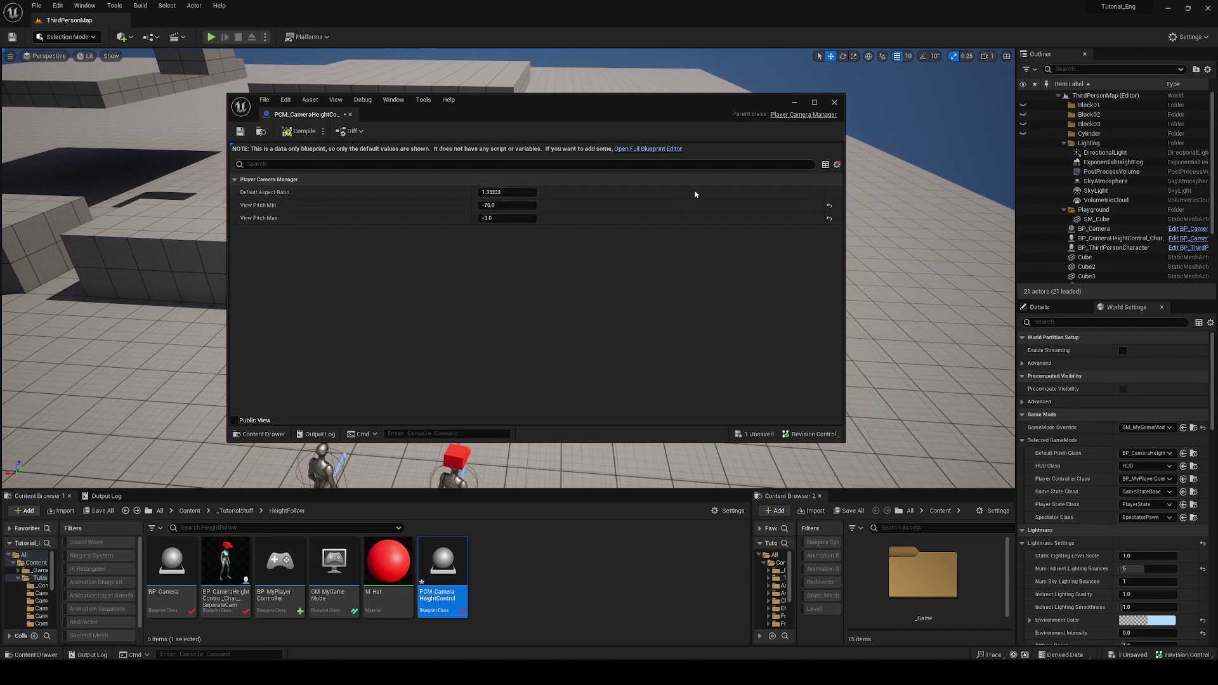
Show all properties of PCM_CameraHeightControl again and filter them by "pitch".
{"action": "left_click", "coordinate": [837, 165]}
{"action": "left_click", "coordinate": [869, 171]}
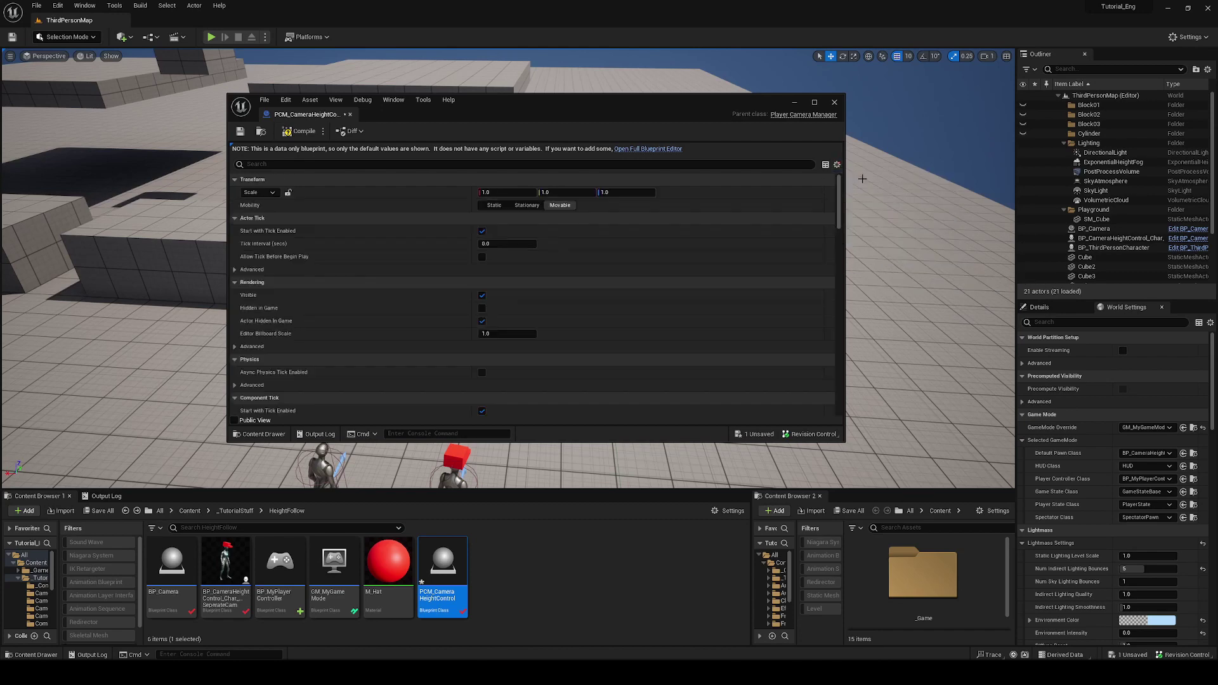
{"action": "scroll", "coordinate": [631, 286], "scroll_direction": "down", "scroll_amount": 10}
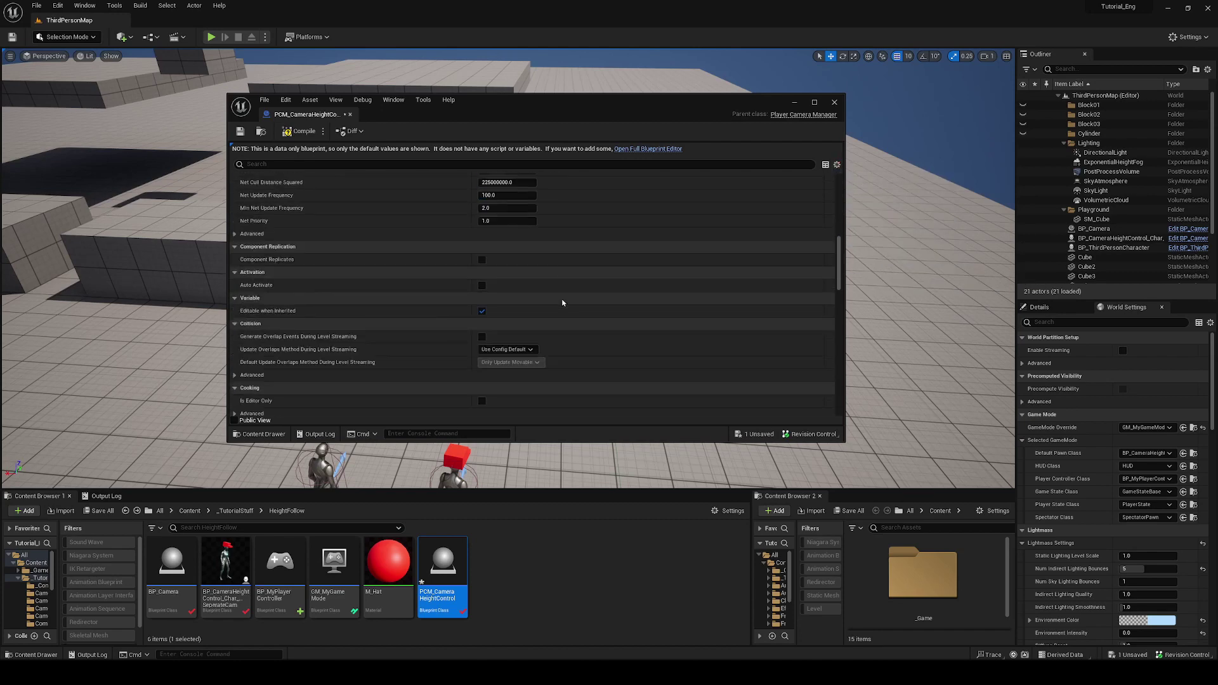
{"action": "left_click", "coordinate": [495, 160]}
{"action": "type", "text": "pitch"}
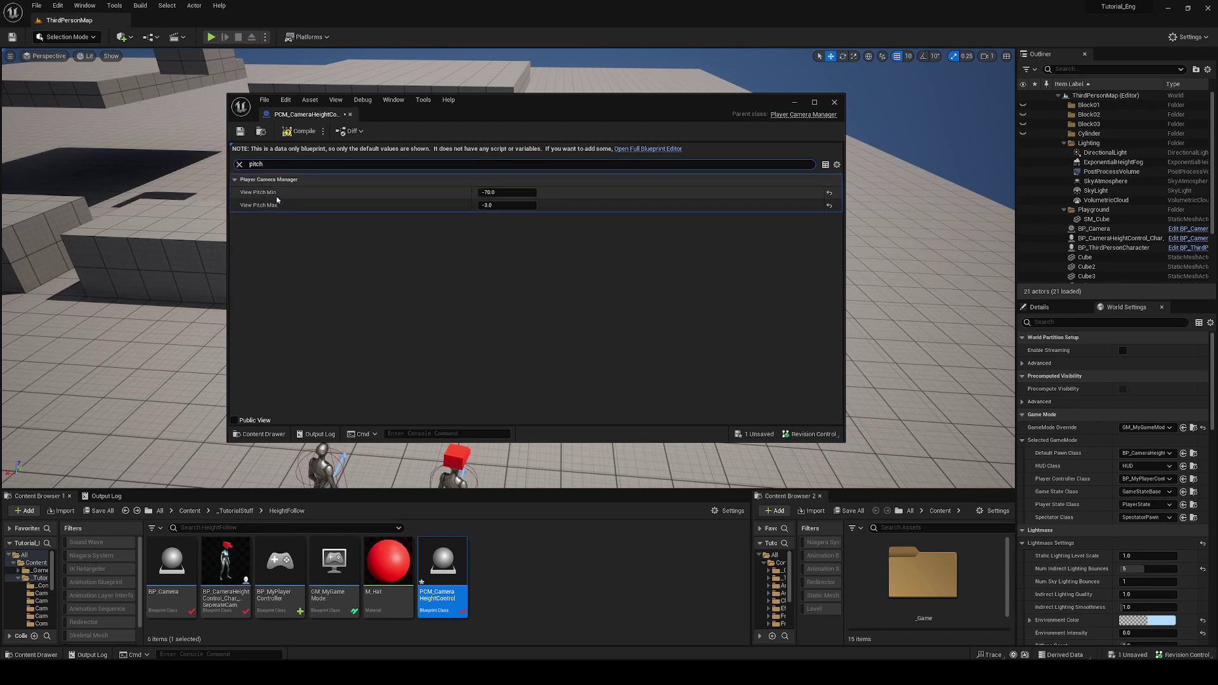
Reset View Pitch Min and View Pitch Max to their defaults, and undo both resets.
{"action": "left_click", "coordinate": [828, 192]}
{"action": "left_click", "coordinate": [829, 207]}
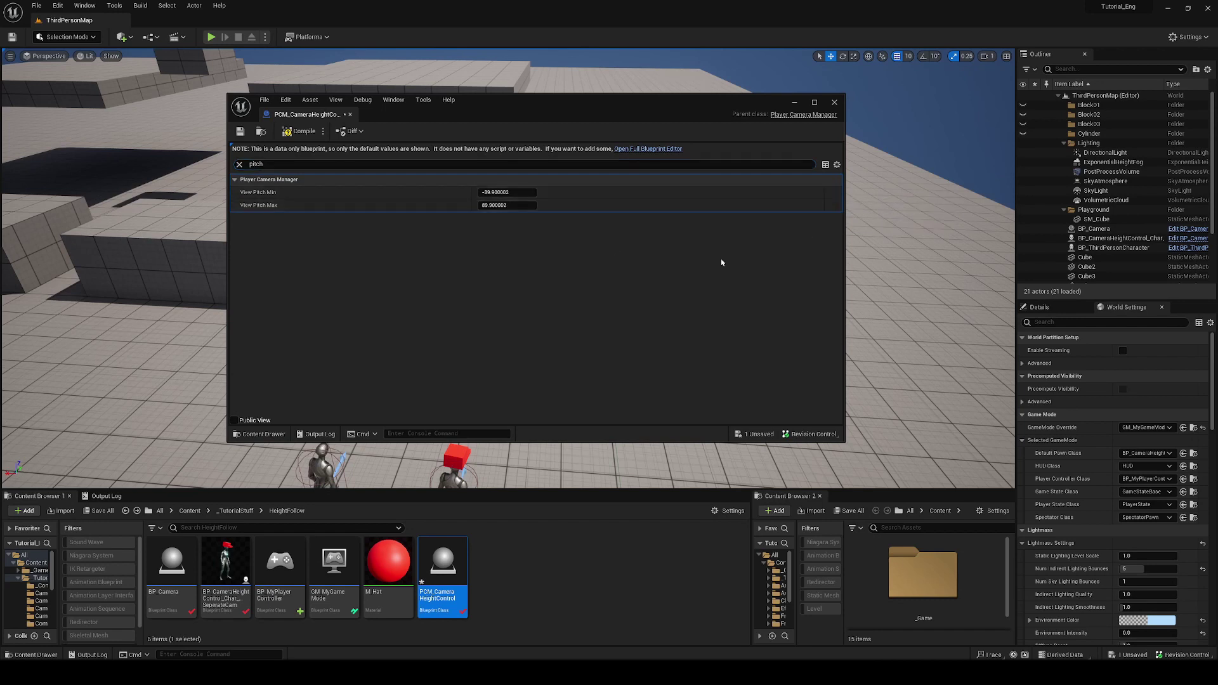
{"action": "key", "text": "ctrl+z"}
{"action": "key", "text": "ctrl+z"}
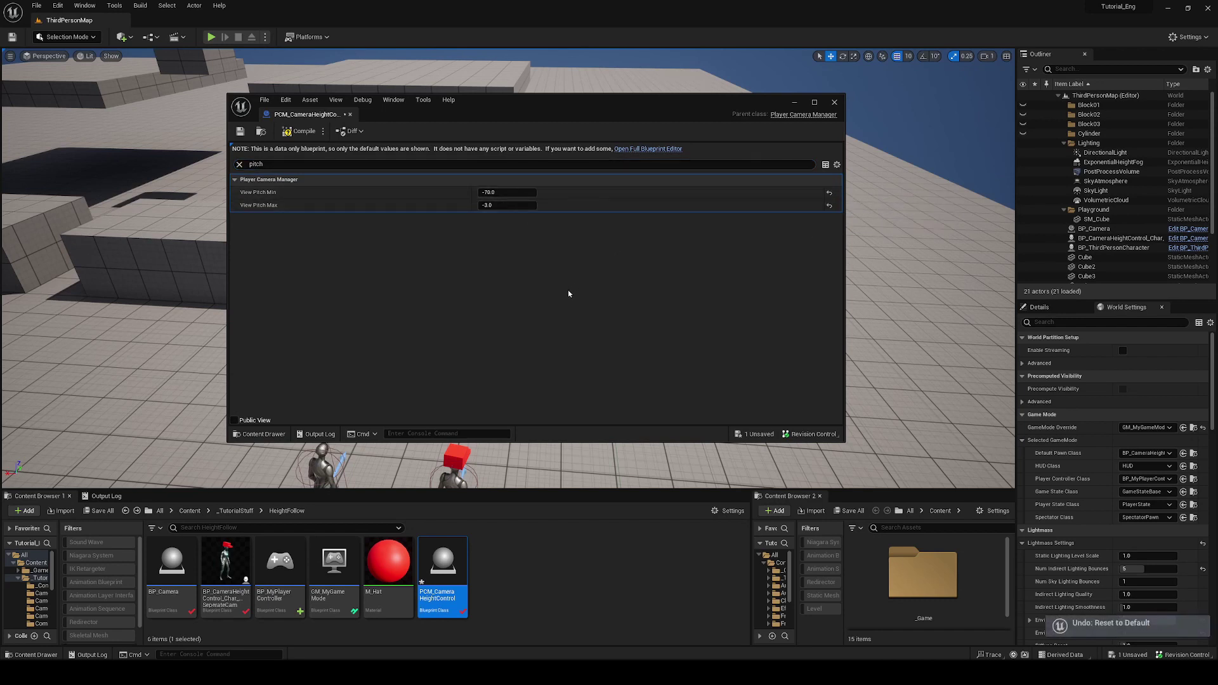
Compile and save the PCM_CameraHeightControl blueprint, and inspect its View Pitch Min and View Pitch Max fields.
{"action": "left_click", "coordinate": [299, 132]}
{"action": "key", "text": "ctrl+s"}
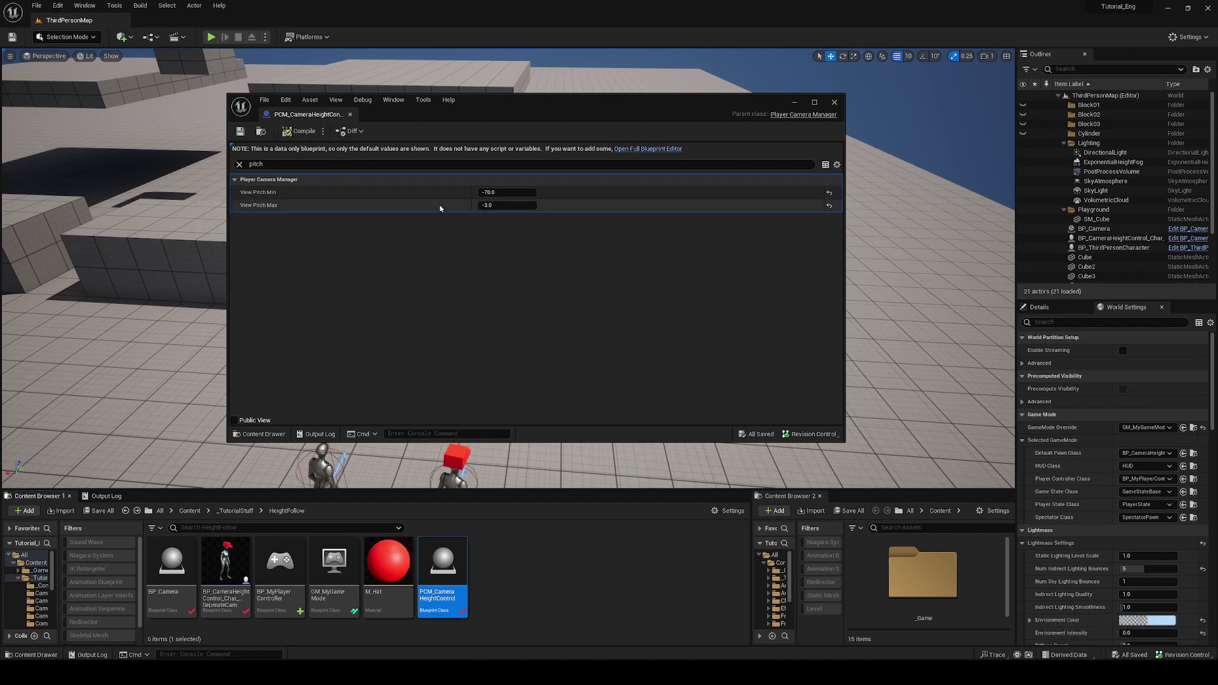
{"action": "left_click", "coordinate": [501, 192]}
{"action": "left_click", "coordinate": [501, 205]}
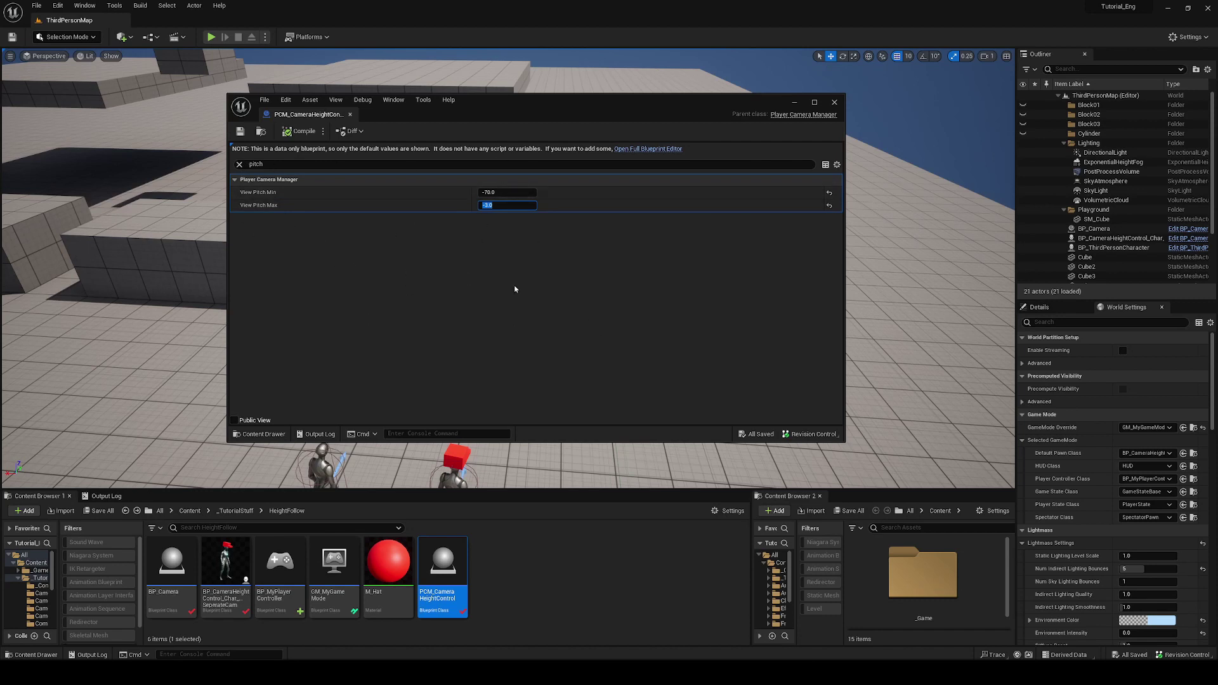
Move the blueprint window clear of the viewport, and play the level to check the camera's pitch limits.
{"action": "left_click_drag", "start_coordinate": [505, 112], "coordinate": [516, 487]}
{"action": "left_click", "coordinate": [211, 37]}
{"action": "left_click", "coordinate": [507, 267]}
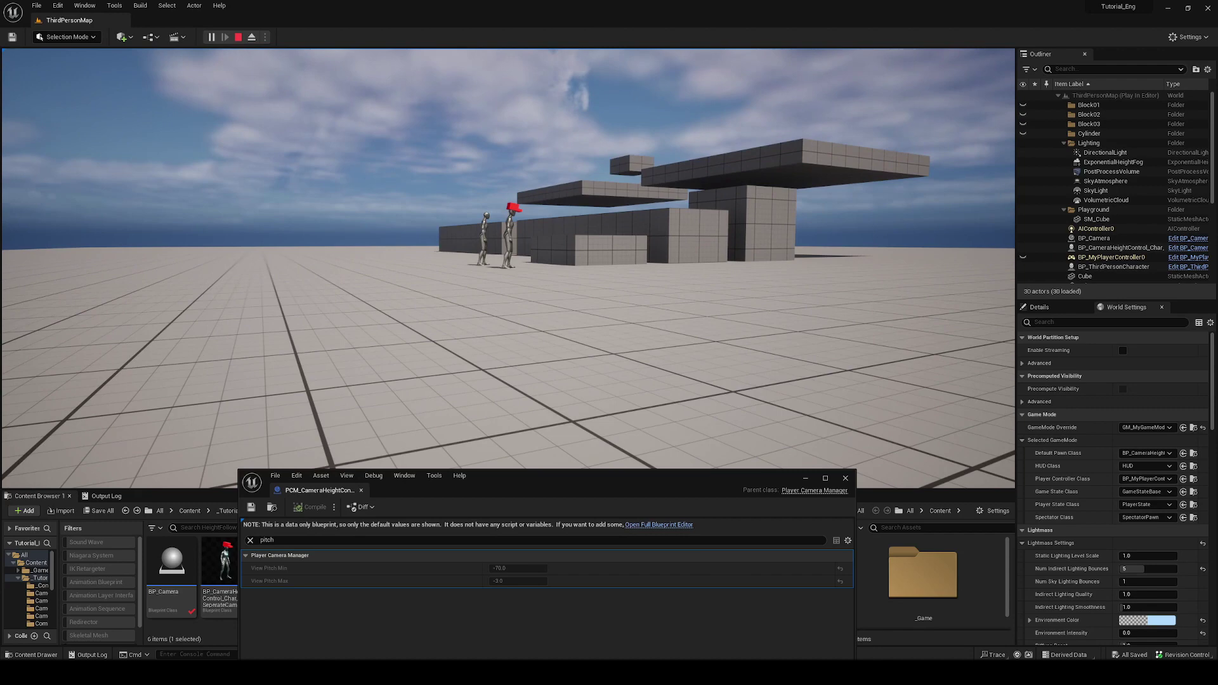
{"action": "key", "text": "Escape"}
Try a View Pitch Max of -20 and play the level to check how far the camera tilts.
{"action": "left_click", "coordinate": [544, 579]}
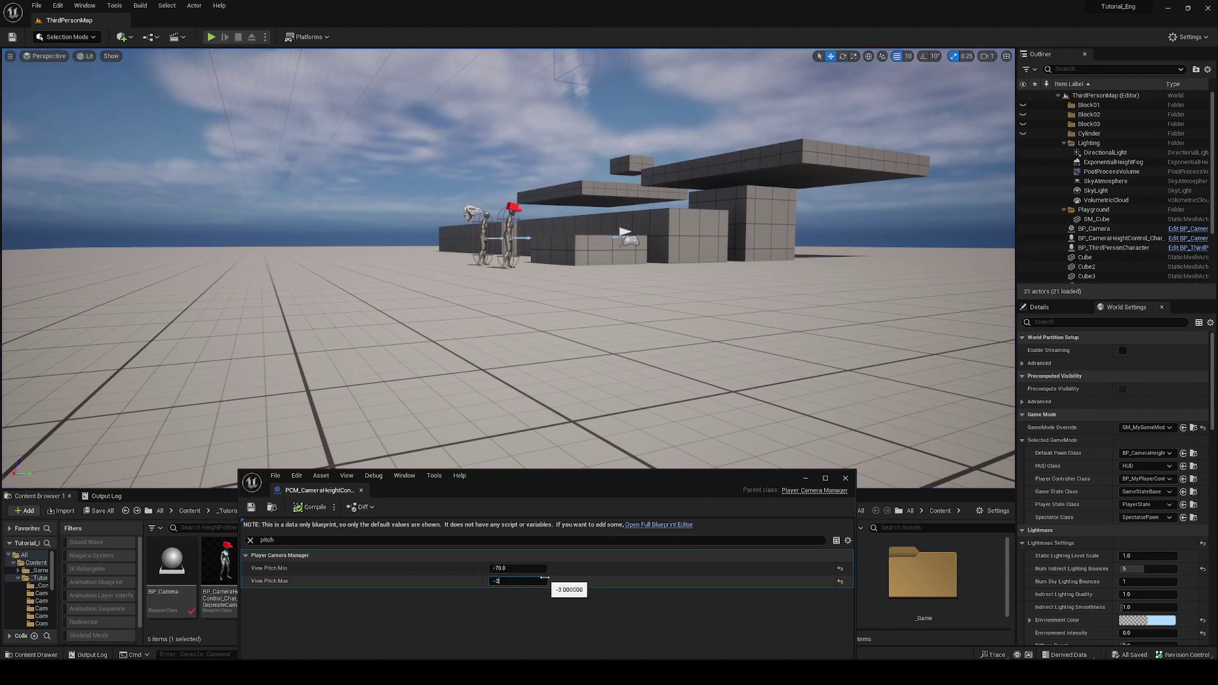
{"action": "key", "text": "Return"}
{"action": "key", "text": "alt+p"}
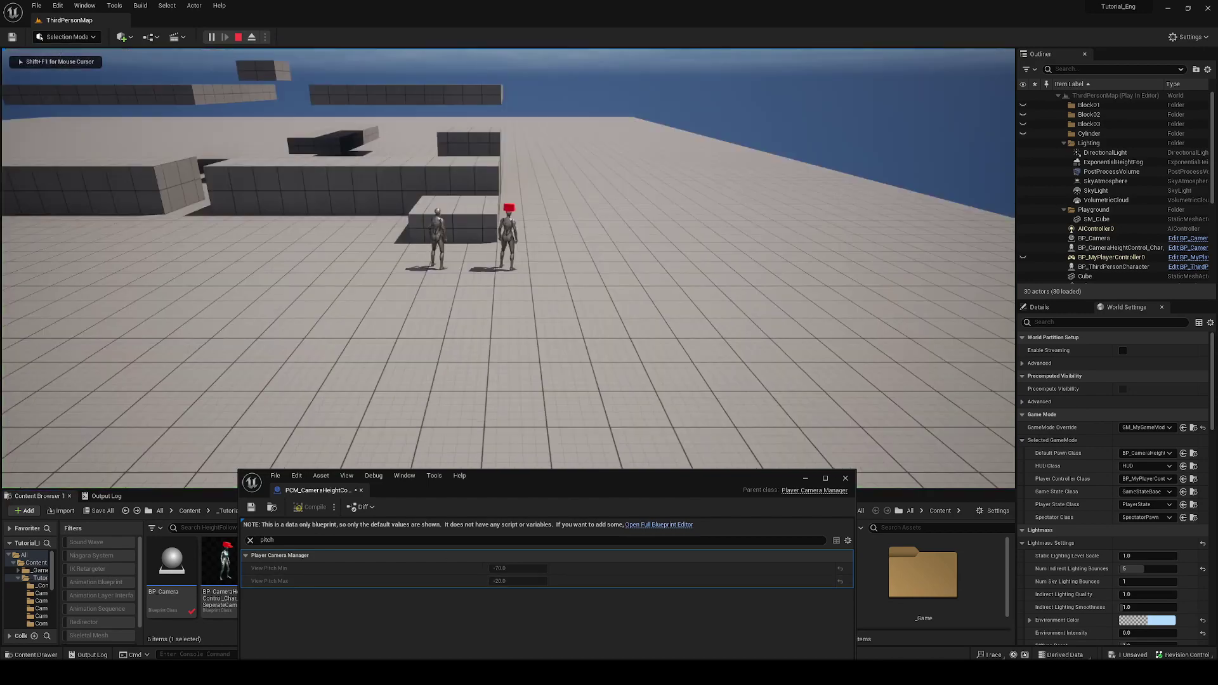
{"action": "key", "text": "Escape"}
Try a View Pitch Max of -65 and test the camera's tilt range in play.
{"action": "left_click", "coordinate": [506, 581]}
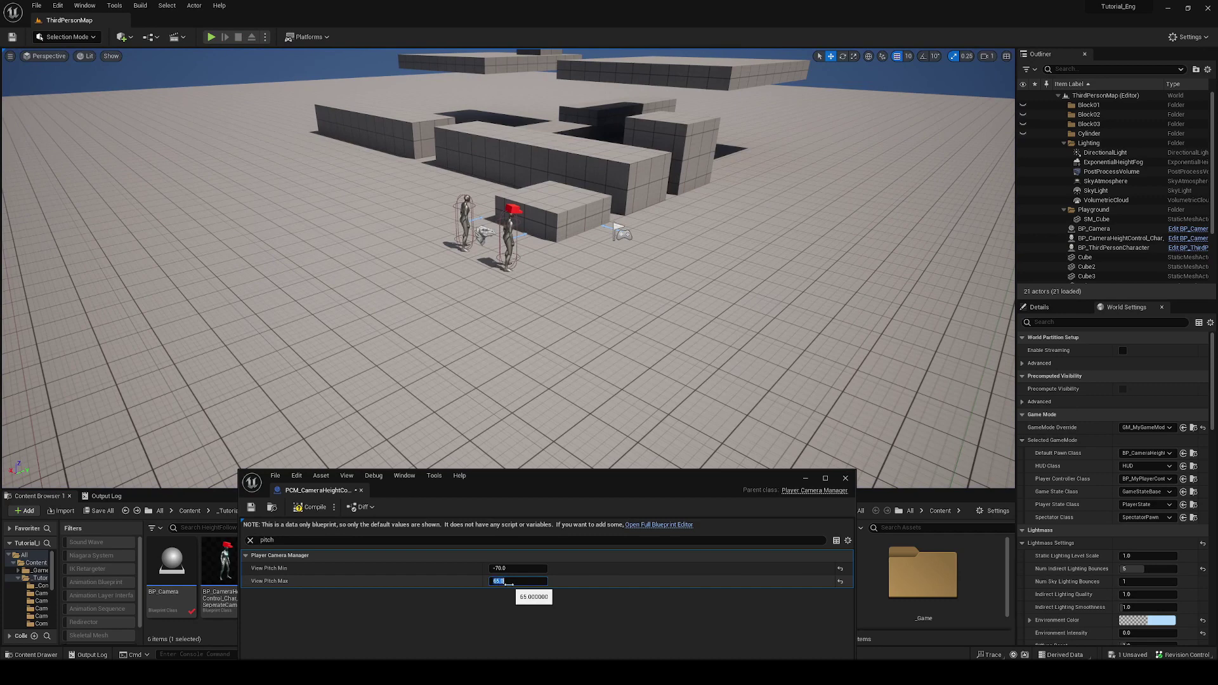
{"action": "key", "text": "alt+p"}
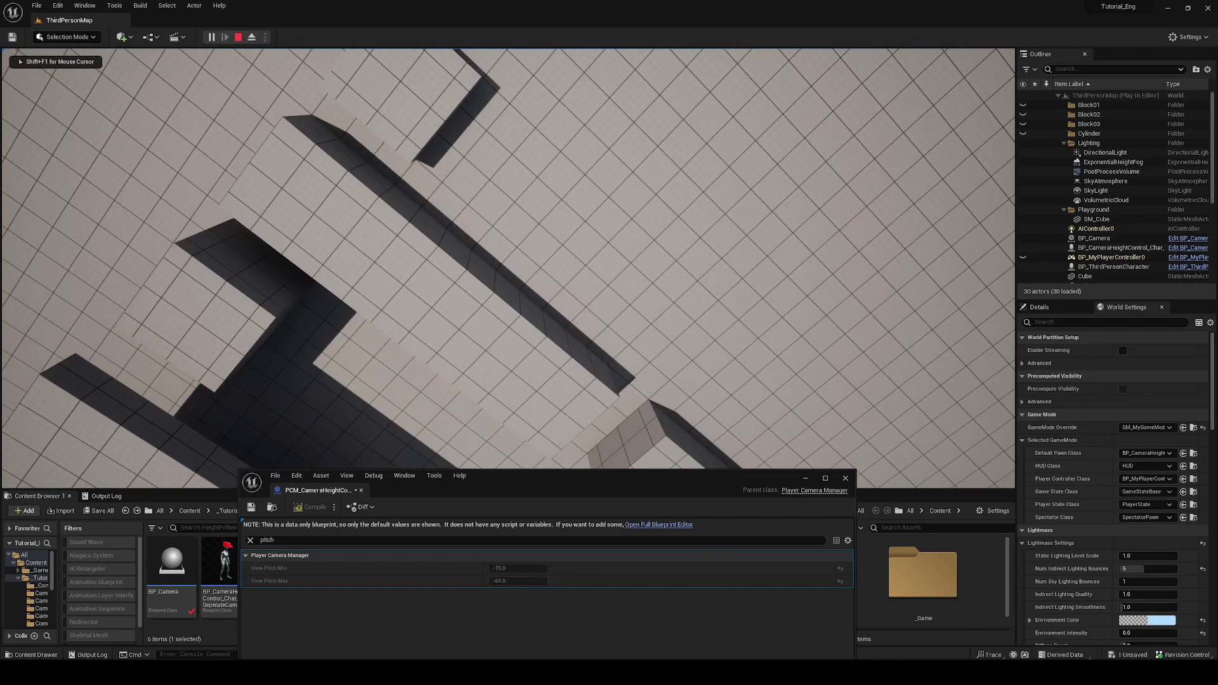
{"action": "key", "text": "Escape"}
Set View Pitch Max to -3 and compile the camera manager blueprint, testing the camera pitch in play before and after compiling.
{"action": "left_click", "coordinate": [505, 581]}
{"action": "type", "text": "-"}
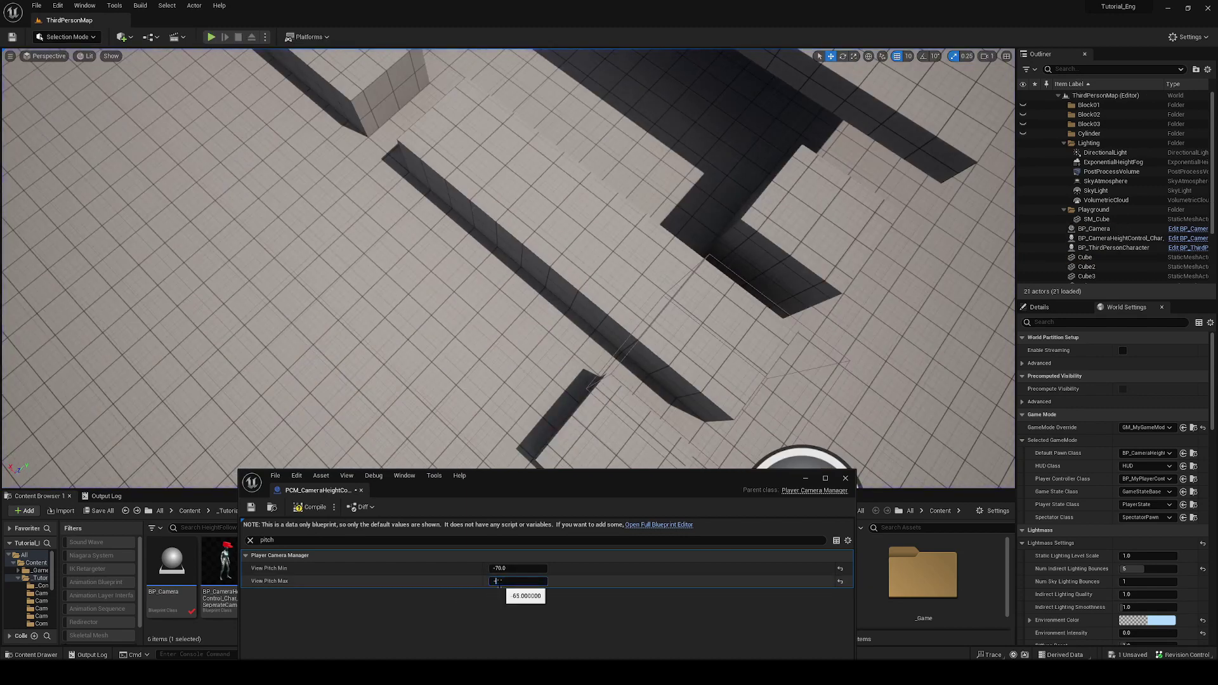
{"action": "type", "text": "3"}
{"action": "key", "text": "alt+p"}
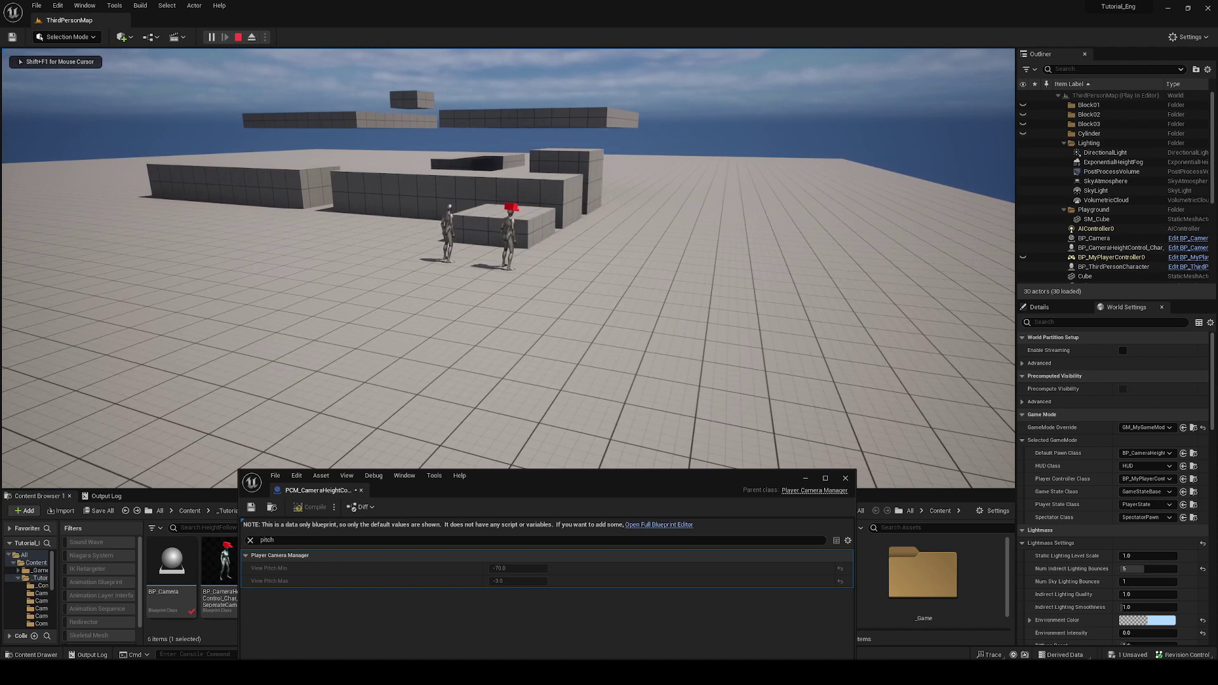
{"action": "key", "text": "Escape"}
{"action": "left_click", "coordinate": [305, 506]}
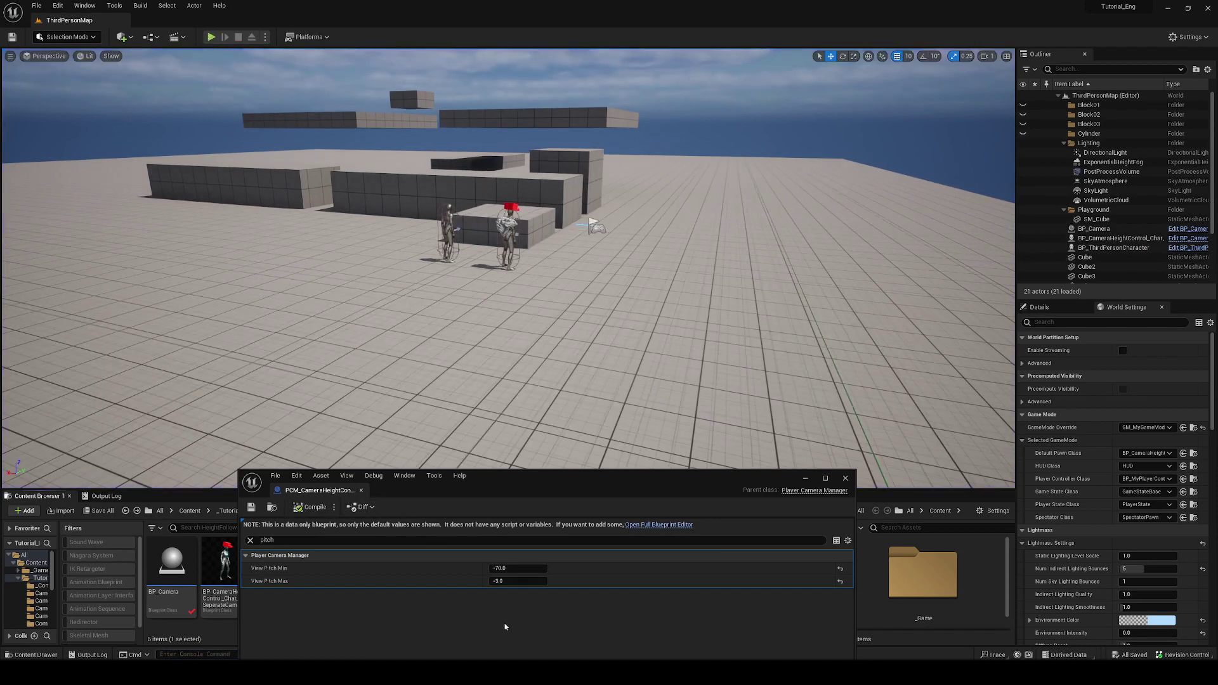
{"action": "left_click", "coordinate": [211, 36]}
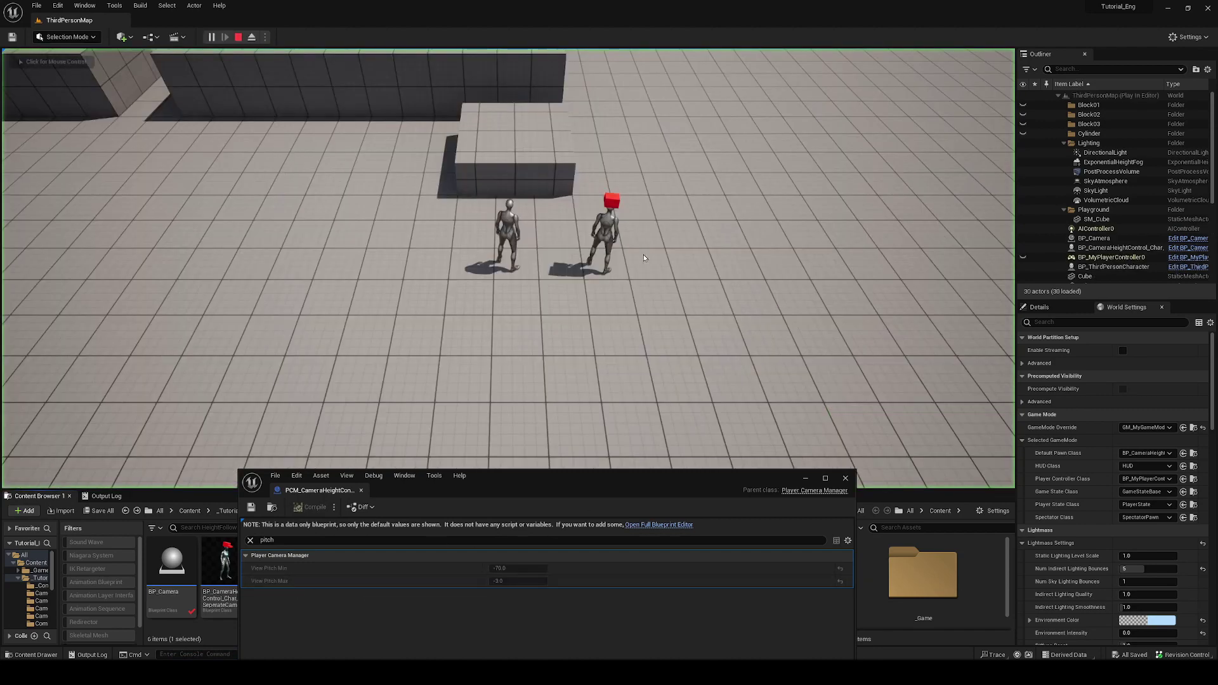
{"action": "key", "text": "Escape"}
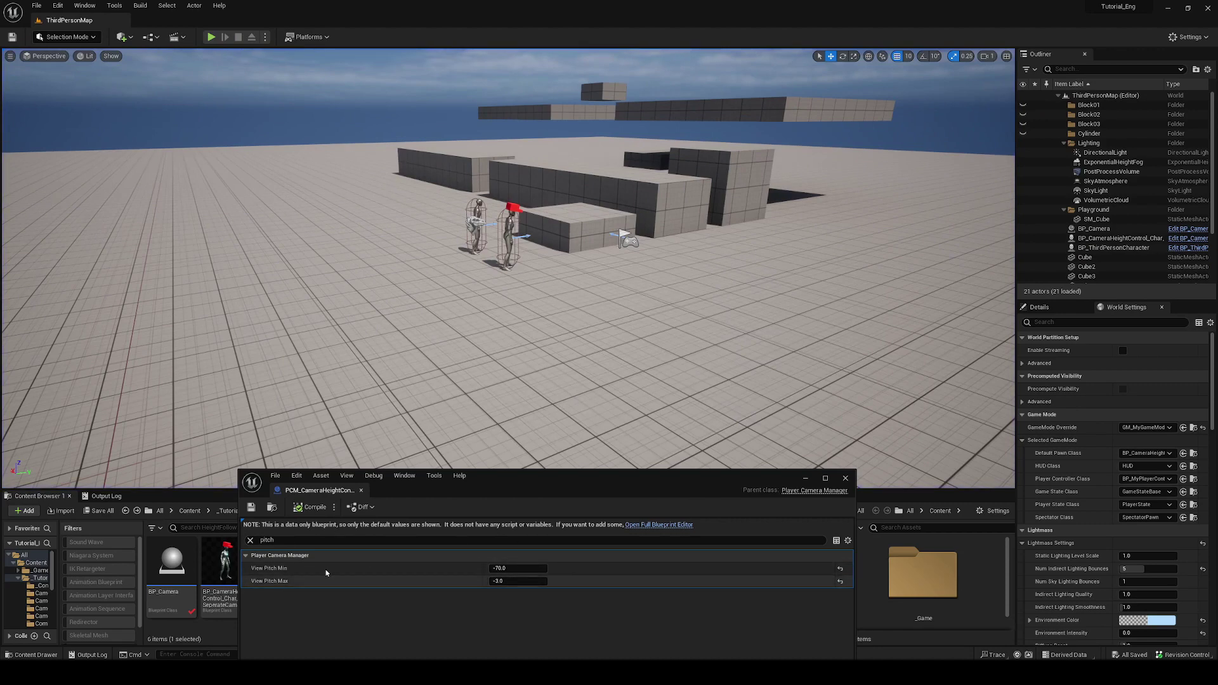
Open GM_MyGameMode and BP_MyPlayerController alongside PCM_CameraHeightControl, and review the class settings that link the three blueprints.
{"action": "left_click_drag", "start_coordinate": [733, 494], "coordinate": [833, 132]}
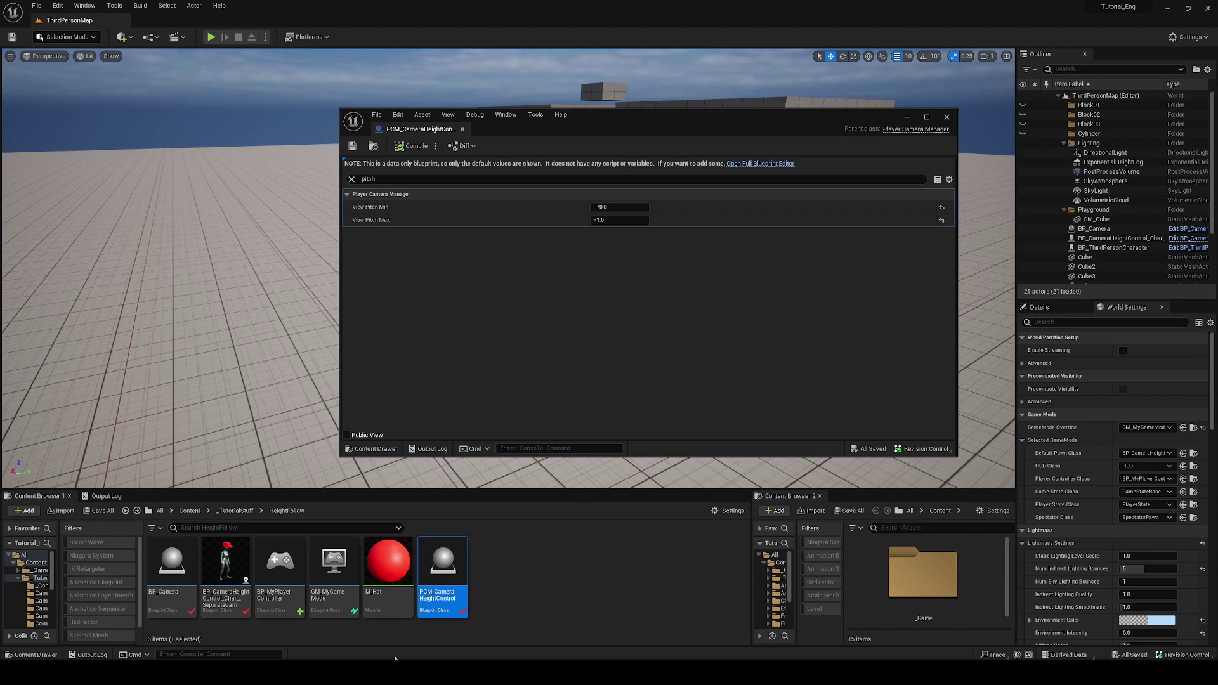
{"action": "left_click", "coordinate": [336, 580]}
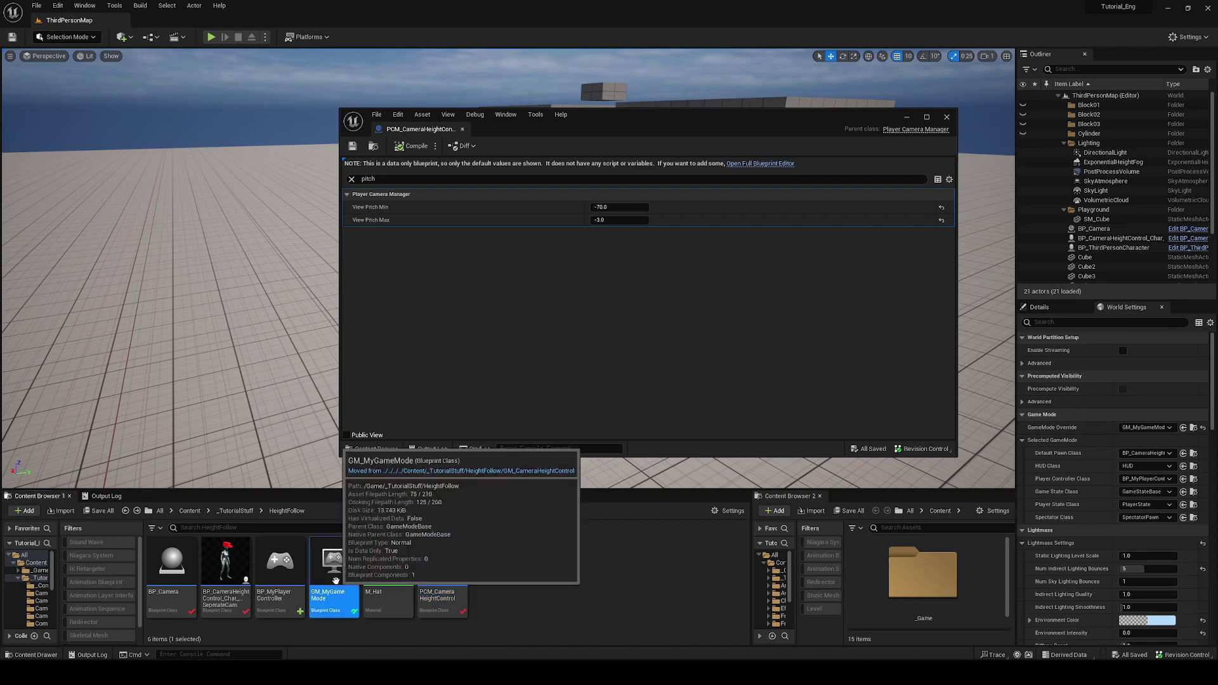
{"action": "double_click", "coordinate": [346, 588]}
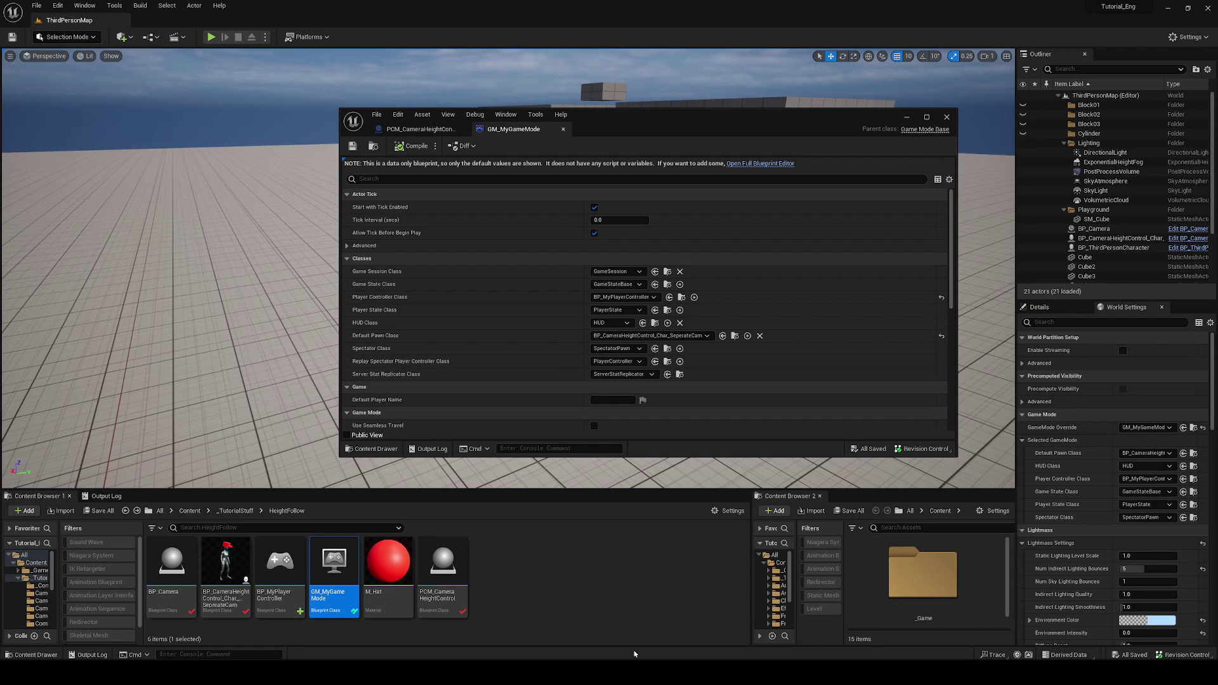
{"action": "left_click", "coordinate": [551, 548]}
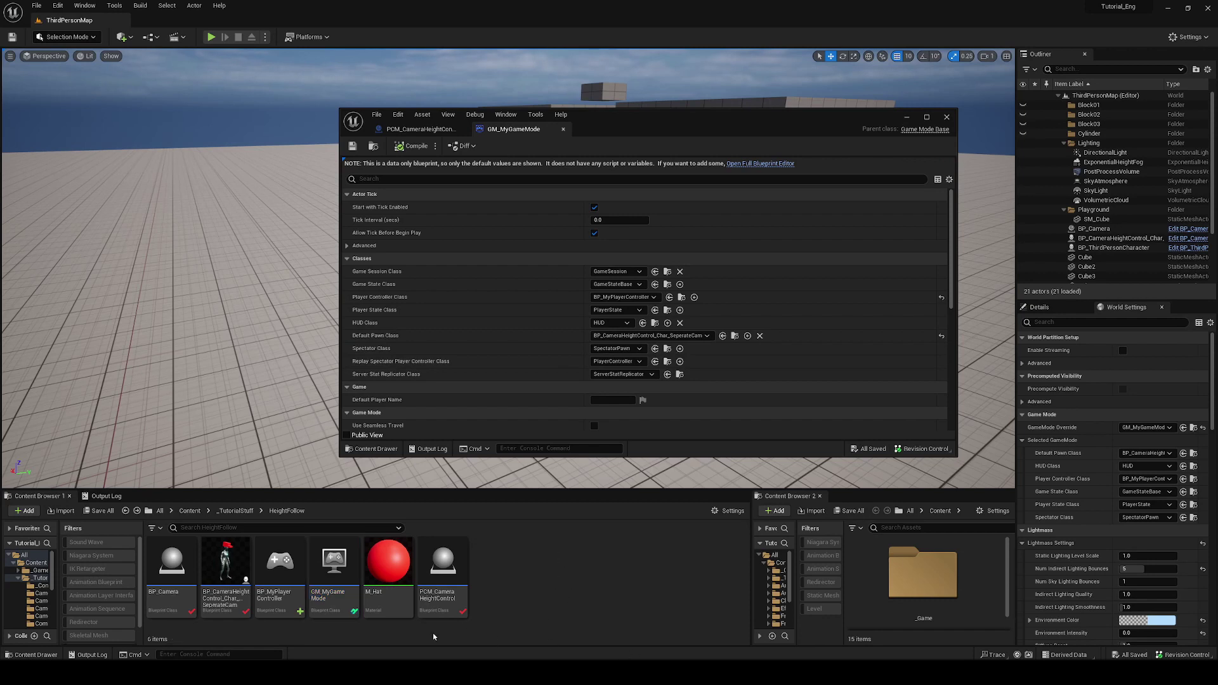
{"action": "left_click", "coordinate": [323, 584]}
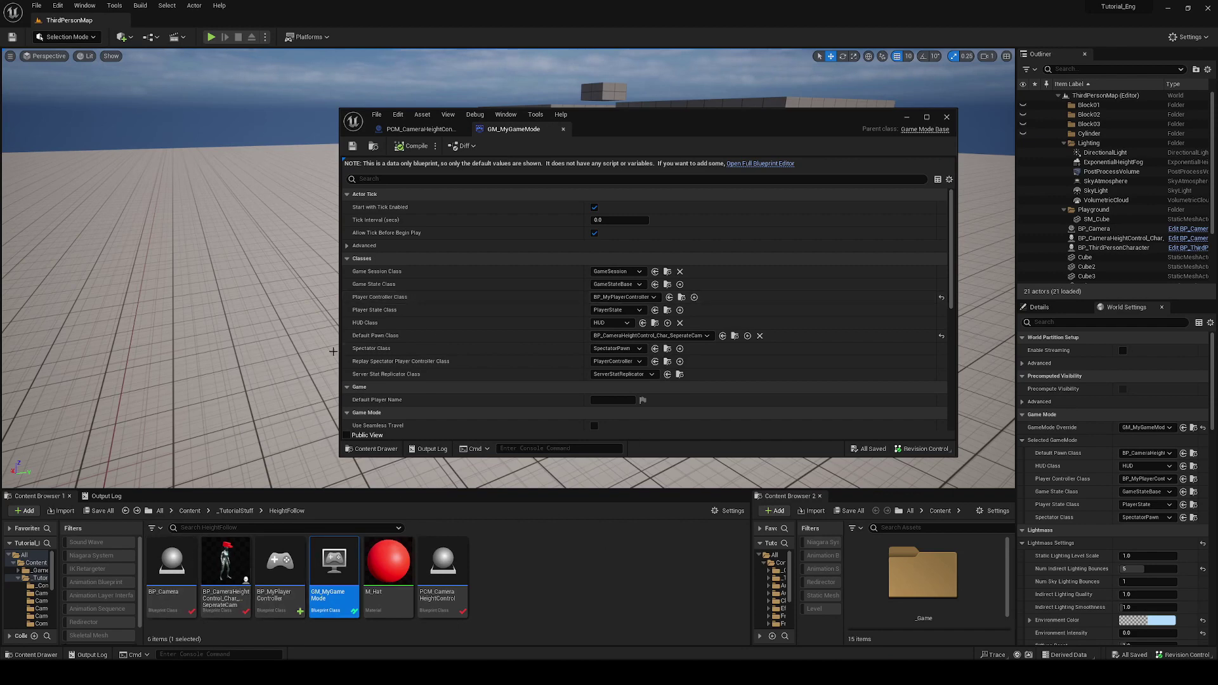
{"action": "double_click", "coordinate": [279, 561]}
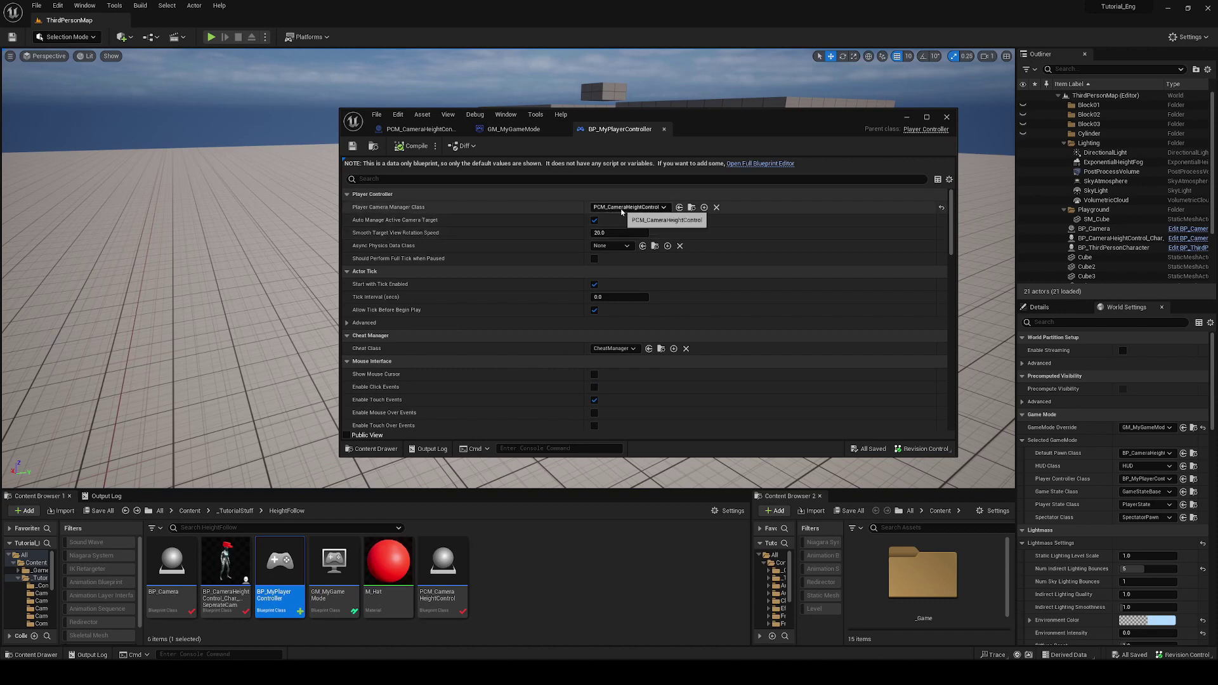
{"action": "left_click", "coordinate": [420, 129]}
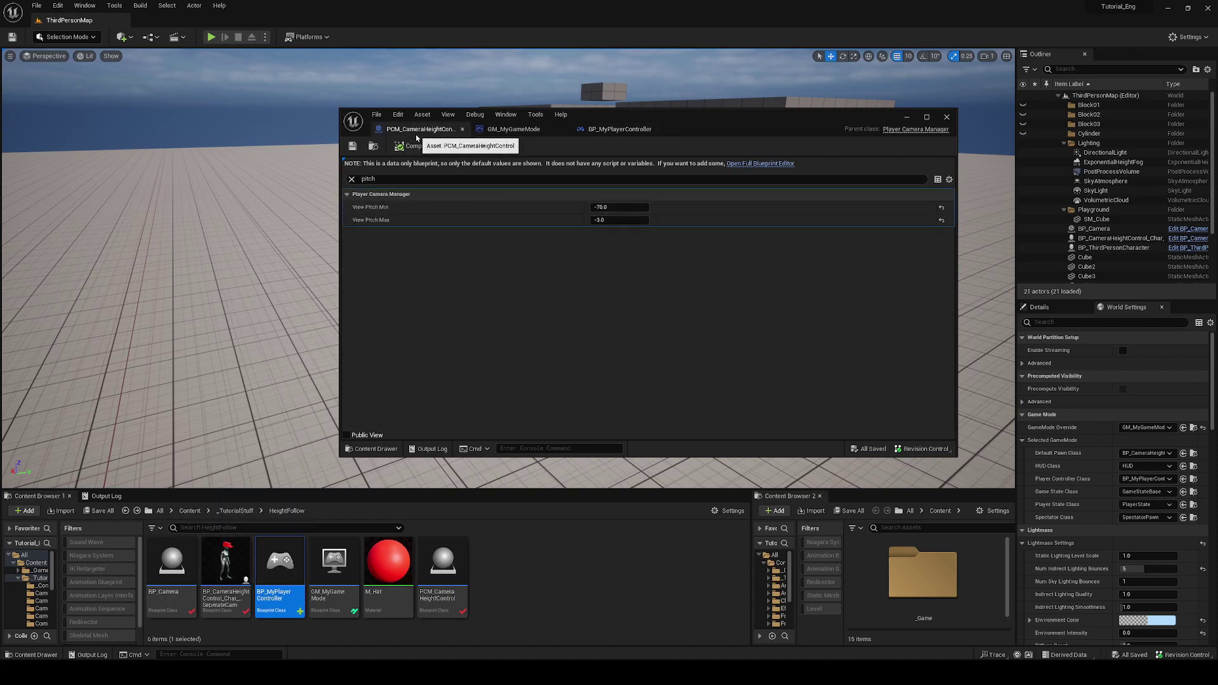